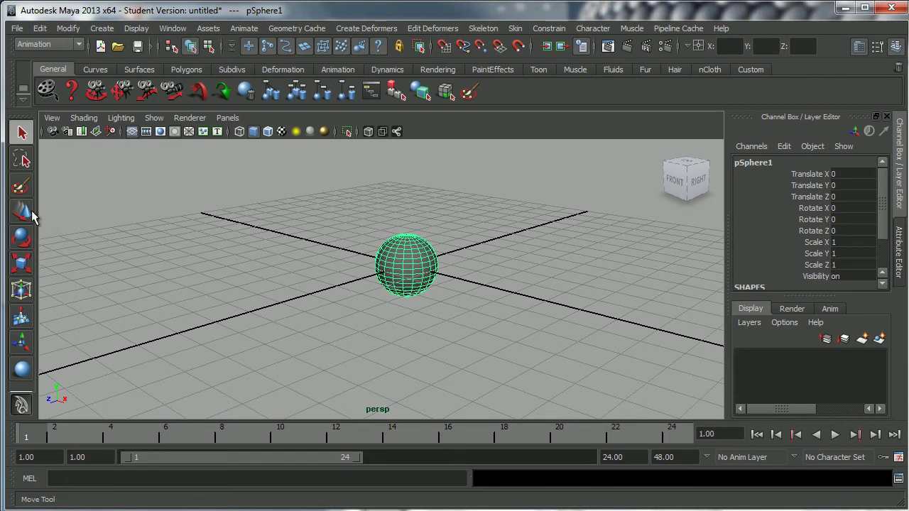
# Move the sphere straight up along the Y axis to about 0.97 with the Move tool.
pyautogui.click(22, 211)
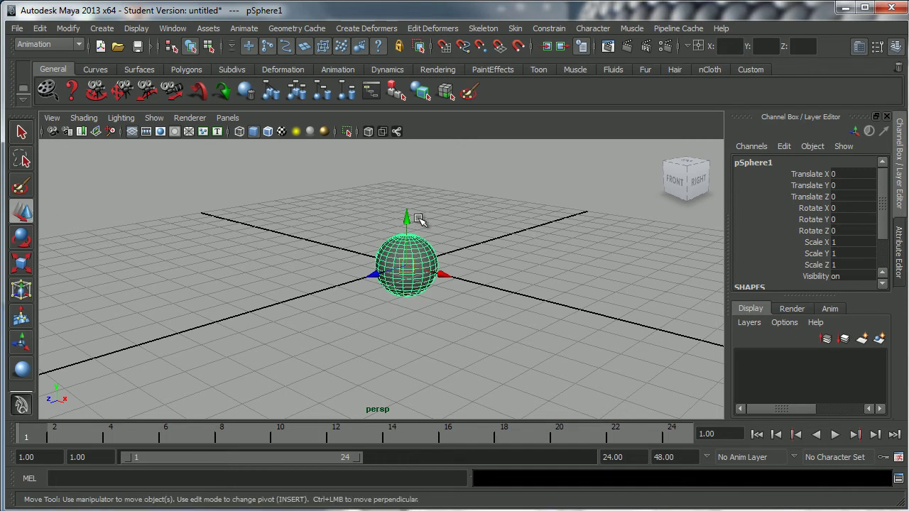
pyautogui.moveTo(406, 223); pyautogui.dragTo(405, 186)
pyautogui.keyDown('alt'); pyautogui.moveTo(411, 256); pyautogui.dragTo(409, 308); pyautogui.keyUp('alt')
pyautogui.keyDown('alt'); pyautogui.moveTo(410, 308); pyautogui.dragTo(432, 304, button='right'); pyautogui.keyUp('alt')
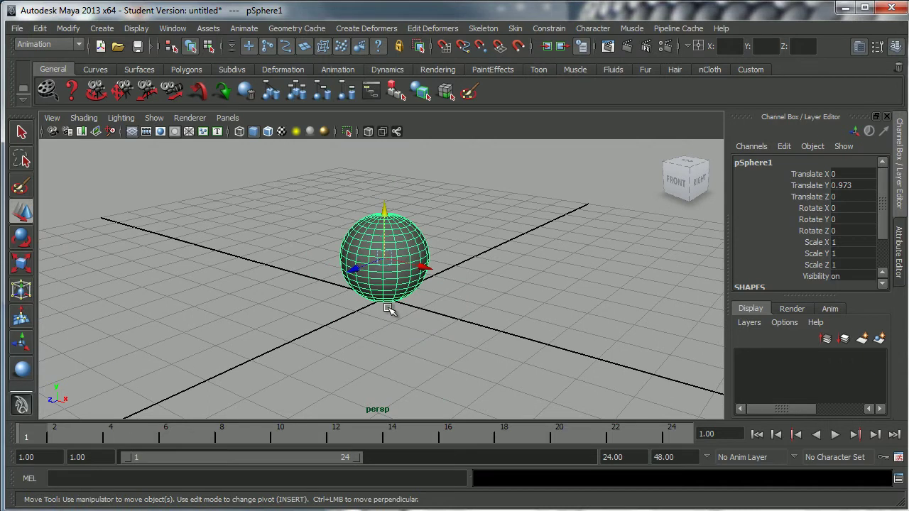
# Examine the raised sphere above the grid from different angles and distances in the perspective view.
pyautogui.keyDown('alt'); pyautogui.moveTo(483, 274); pyautogui.dragTo(507, 271, button='middle'); pyautogui.keyUp('alt')
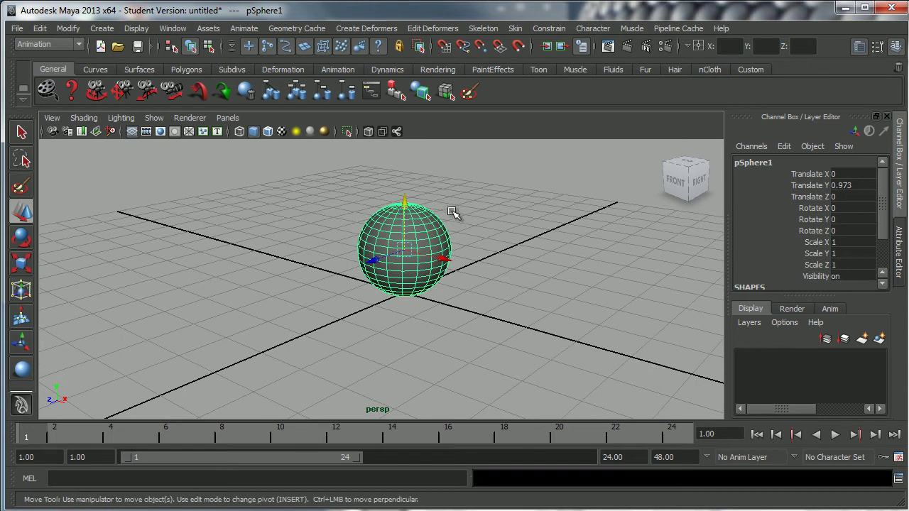
pyautogui.keyDown('alt'); pyautogui.moveTo(473, 285); pyautogui.dragTo(448, 292); pyautogui.keyUp('alt')
pyautogui.keyDown('alt'); pyautogui.moveTo(448, 294); pyautogui.dragTo(460, 302, button='middle'); pyautogui.keyUp('alt')
pyautogui.moveTo(460, 302)
pyautogui.keyDown('alt'); pyautogui.mouseDown(button='right')
pyautogui.moveTo(475, 303)
pyautogui.moveTo(470, 315)
pyautogui.mouseUp(button='right'); pyautogui.keyUp('alt')
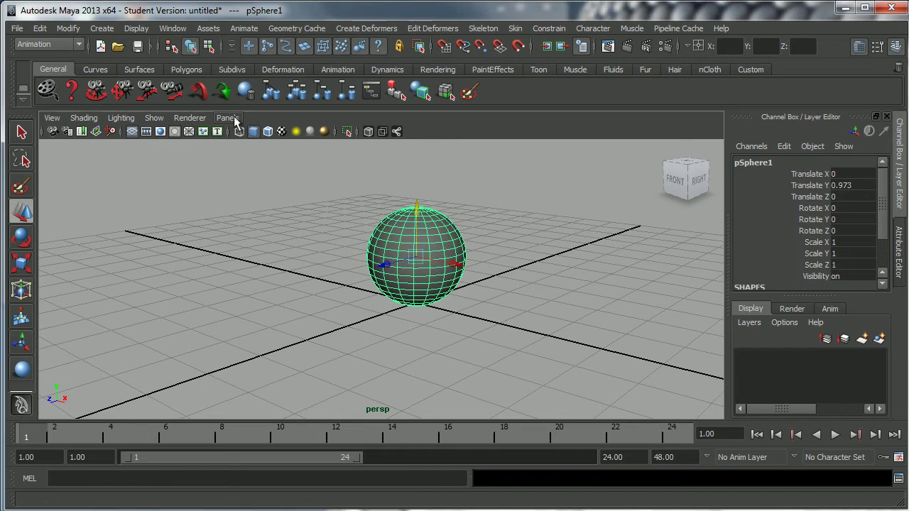
pyautogui.moveTo(422, 237)
pyautogui.keyDown('alt'); pyautogui.mouseDown()
pyautogui.moveTo(372, 252)
pyautogui.moveTo(452, 253)
pyautogui.moveTo(403, 237)
pyautogui.moveTo(379, 270)
pyautogui.moveTo(457, 253)
pyautogui.moveTo(348, 252)
pyautogui.moveTo(341, 266)
pyautogui.moveTo(430, 257)
pyautogui.moveTo(410, 243)
pyautogui.moveTo(428, 240)
pyautogui.mouseUp(); pyautogui.keyUp('alt')
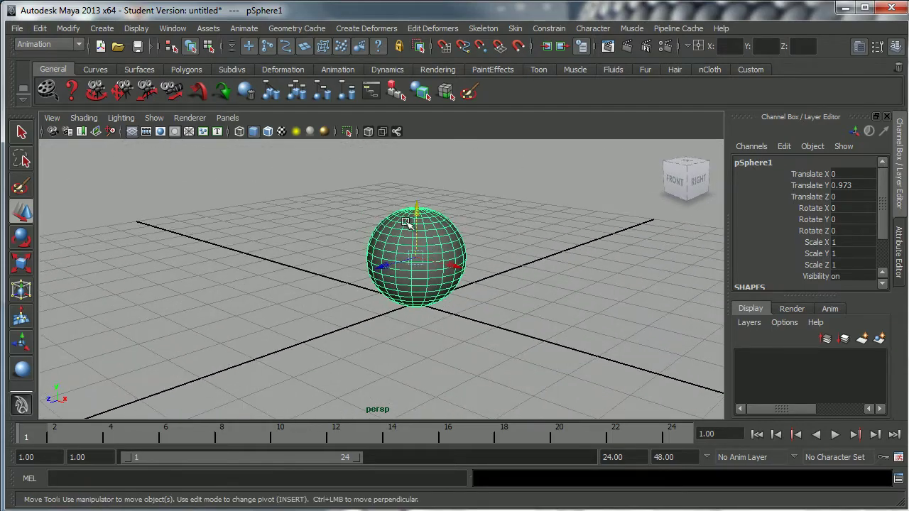
pyautogui.keyDown('alt'); pyautogui.moveTo(394, 259); pyautogui.dragTo(377, 259, button='middle'); pyautogui.keyUp('alt')
pyautogui.keyDown('alt'); pyautogui.moveTo(390, 260); pyautogui.dragTo(422, 262, button='right'); pyautogui.keyUp('alt')
pyautogui.keyDown('alt'); pyautogui.moveTo(422, 260); pyautogui.dragTo(428, 263); pyautogui.keyUp('alt')
pyautogui.moveTo(413, 264)
pyautogui.keyDown('alt'); pyautogui.mouseDown(button='middle')
pyautogui.moveTo(409, 249)
pyautogui.moveTo(405, 256)
pyautogui.mouseUp(button='middle'); pyautogui.keyUp('alt')
pyautogui.keyDown('alt'); pyautogui.moveTo(406, 256); pyautogui.dragTo(433, 256, button='right'); pyautogui.keyUp('alt')
pyautogui.keyDown('alt'); pyautogui.moveTo(431, 256); pyautogui.dragTo(432, 256); pyautogui.keyUp('alt')
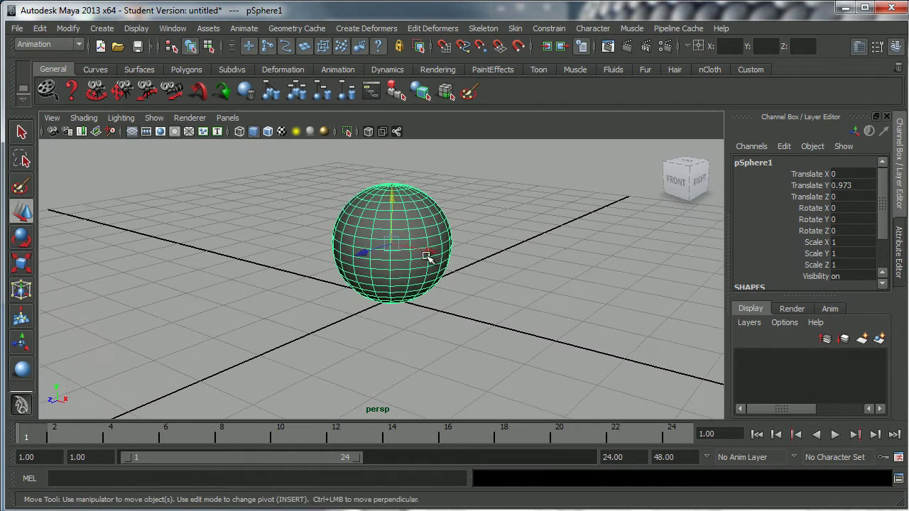
# Change the viewport layout to Three Panes Split Top and make the two upper panes slightly taller.
pyautogui.click(228, 119)
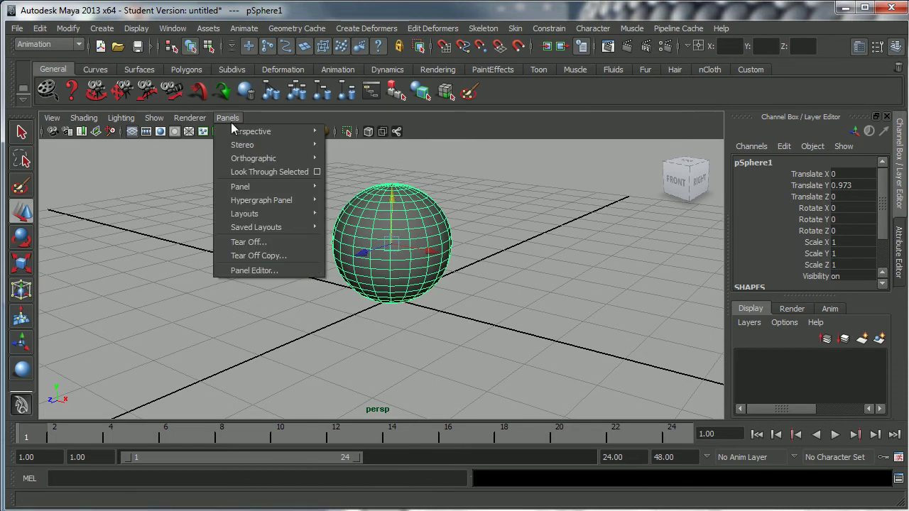
pyautogui.moveTo(258, 215)
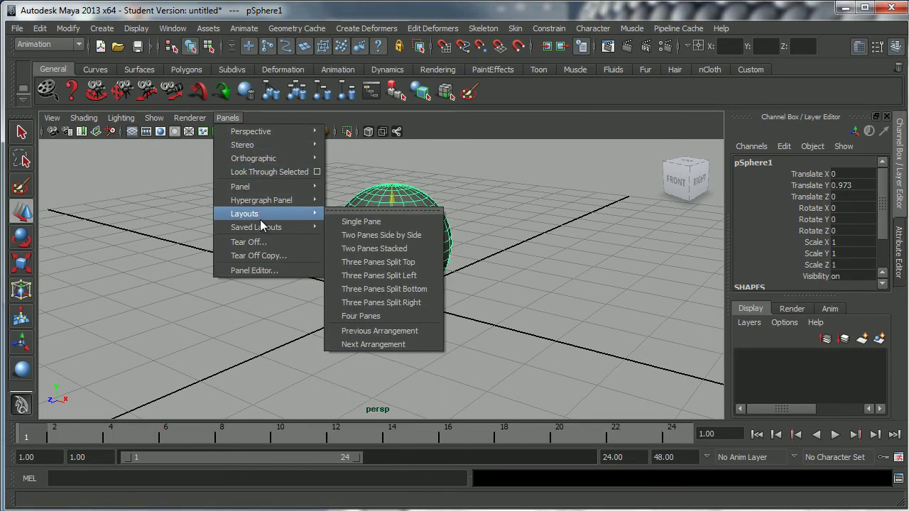
pyautogui.click(382, 265)
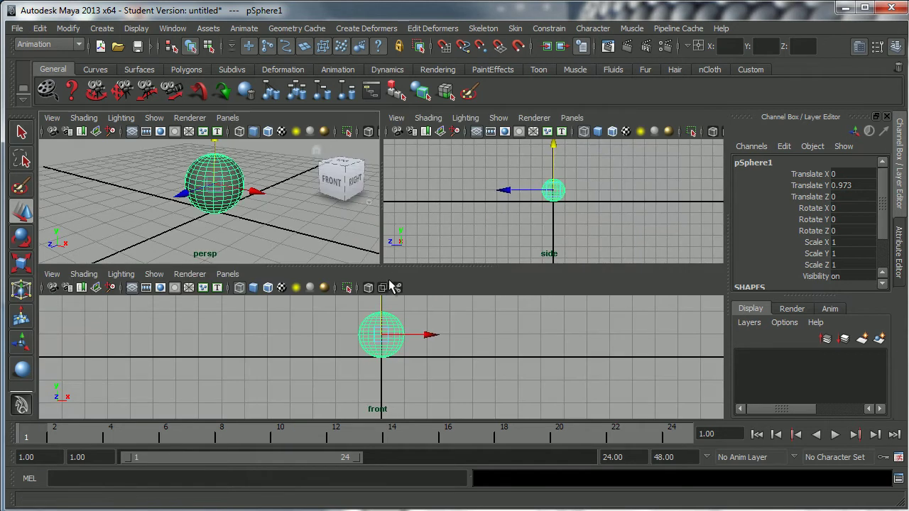
pyautogui.moveTo(422, 267); pyautogui.dragTo(422, 287)
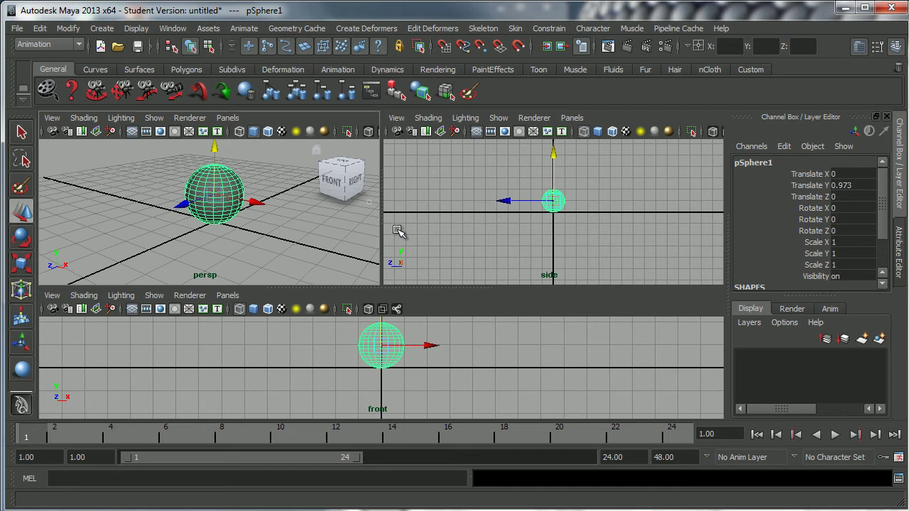
pyautogui.moveTo(278, 201)
pyautogui.keyDown('alt'); pyautogui.mouseDown()
pyautogui.moveTo(245, 227)
pyautogui.moveTo(282, 222)
pyautogui.moveTo(262, 199)
pyautogui.moveTo(294, 208)
pyautogui.moveTo(286, 213)
pyautogui.mouseUp(); pyautogui.keyUp('alt')
pyautogui.keyDown('alt'); pyautogui.moveTo(278, 223); pyautogui.dragTo(278, 229, button='middle'); pyautogui.keyUp('alt')
pyautogui.moveTo(277, 228)
pyautogui.keyDown('alt'); pyautogui.mouseDown()
pyautogui.moveTo(260, 223)
pyautogui.moveTo(264, 233)
pyautogui.moveTo(267, 216)
pyautogui.moveTo(278, 222)
pyautogui.moveTo(265, 222)
pyautogui.mouseUp(); pyautogui.keyUp('alt')
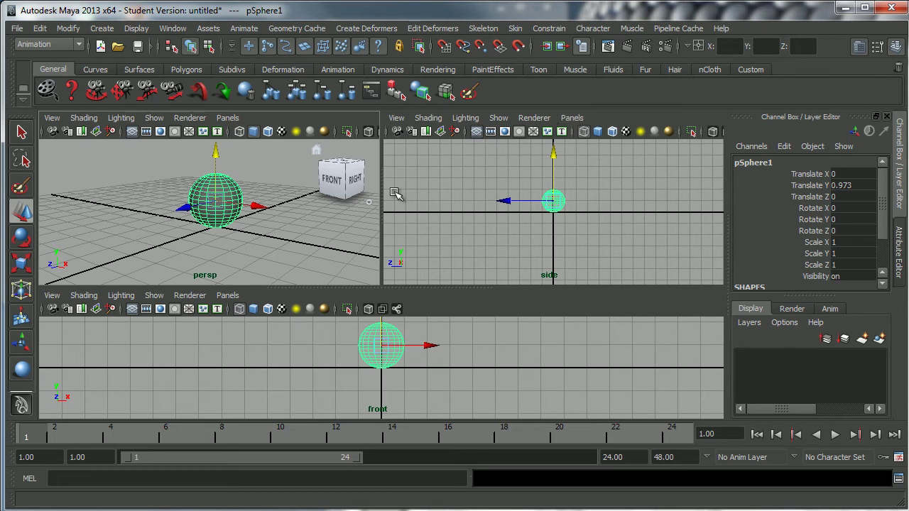
# Switch the side view pane to the persp camera and display its sphere smooth shaded.
pyautogui.click(573, 119)
pyautogui.moveTo(587, 137)
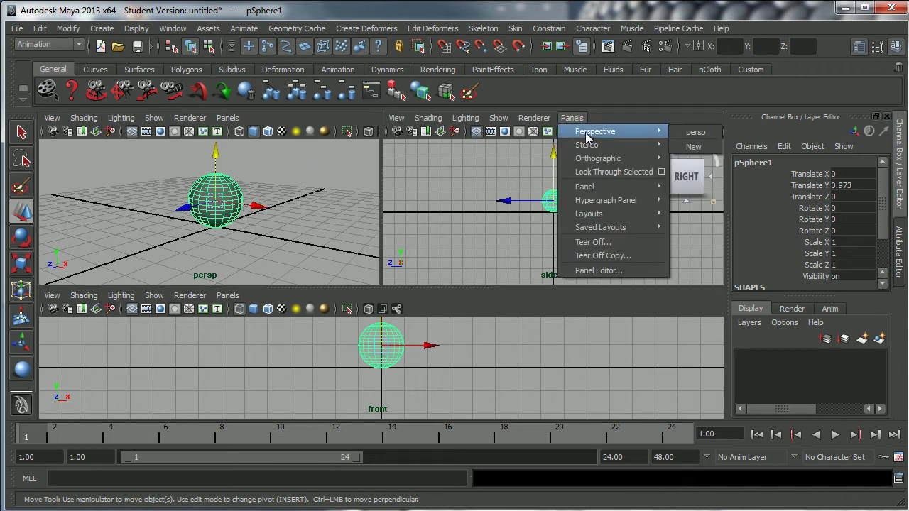
pyautogui.click(695, 135)
pyautogui.moveTo(540, 213)
pyautogui.keyDown('alt'); pyautogui.mouseDown()
pyautogui.moveTo(566, 223)
pyautogui.moveTo(547, 221)
pyautogui.mouseUp(); pyautogui.keyUp('alt')
pyautogui.moveTo(291, 217)
pyautogui.keyDown('alt'); pyautogui.mouseDown()
pyautogui.moveTo(277, 205)
pyautogui.moveTo(278, 213)
pyautogui.mouseUp(); pyautogui.keyUp('alt')
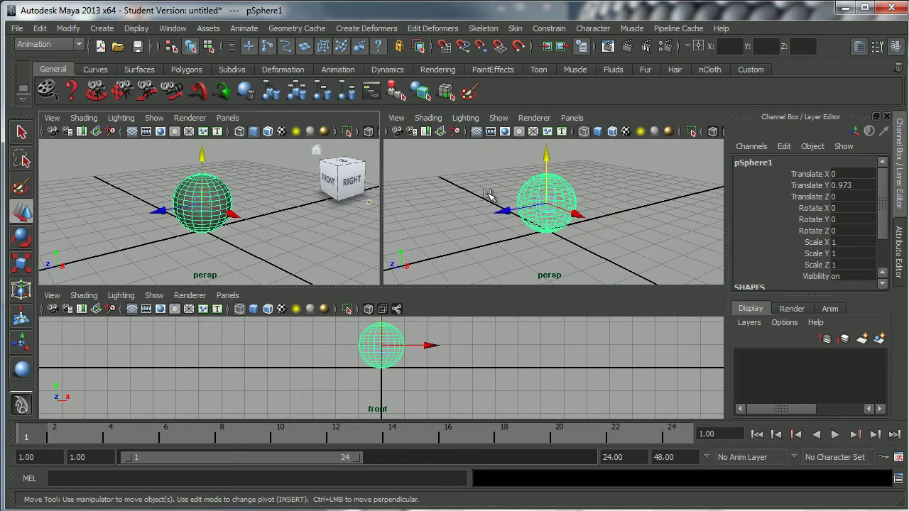
pyautogui.keyDown('alt'); pyautogui.click(598, 196); pyautogui.keyUp('alt')
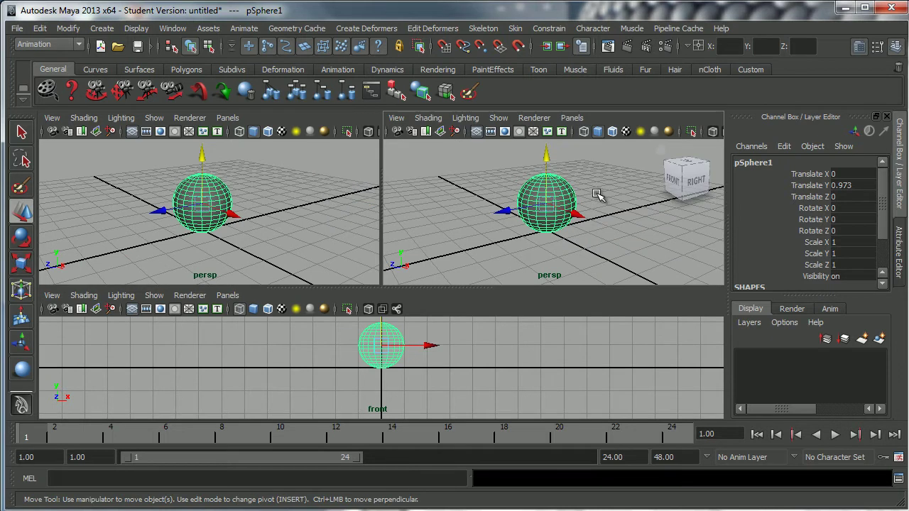
pyautogui.keyDown('alt'); pyautogui.moveTo(576, 206); pyautogui.dragTo(557, 221); pyautogui.keyUp('alt')
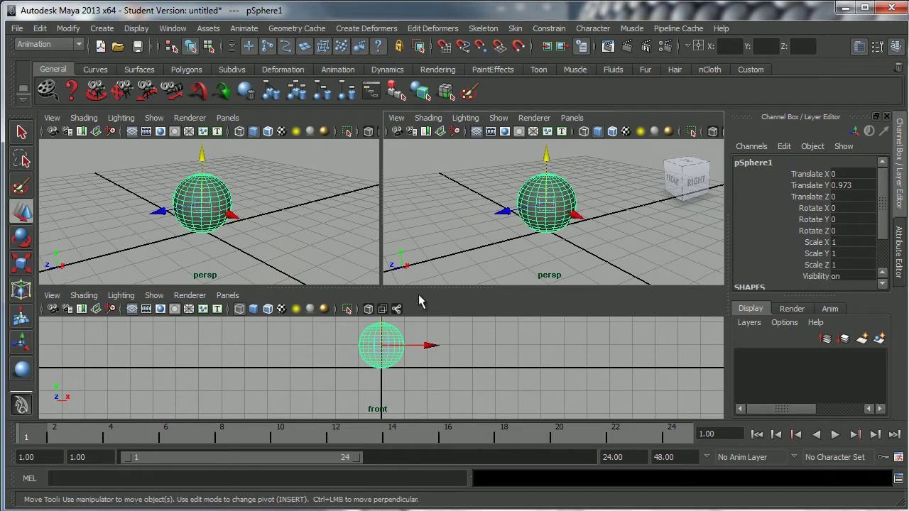
# Replace the front view with the Graph Editor and make its pane slightly taller.
pyautogui.click(234, 295)
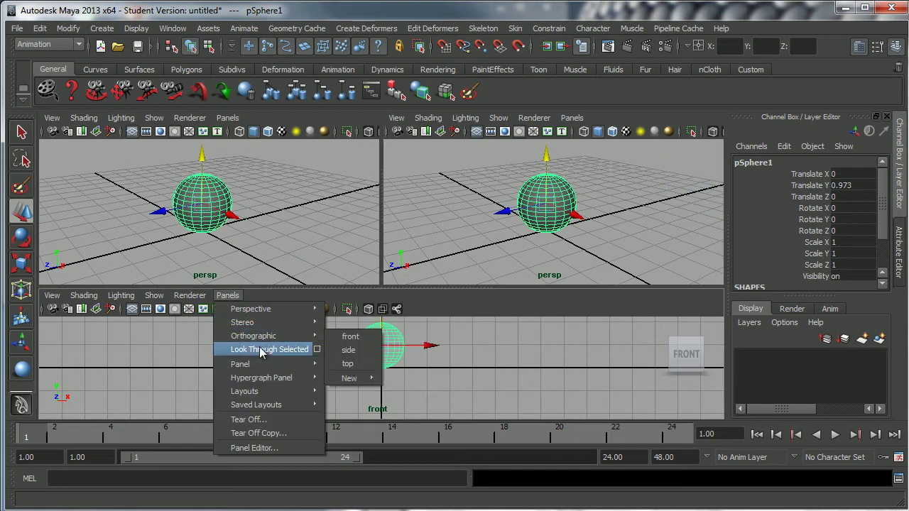
pyautogui.moveTo(273, 395)
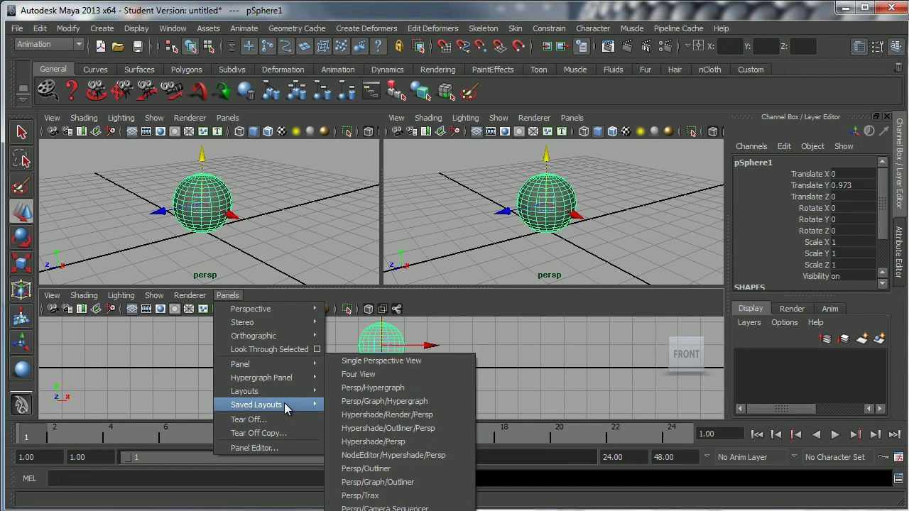
pyautogui.moveTo(284, 371)
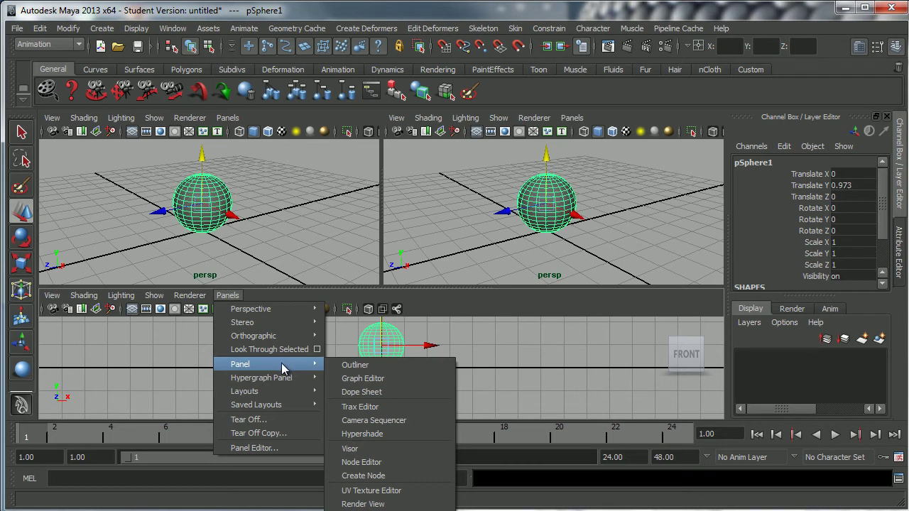
pyautogui.click(365, 381)
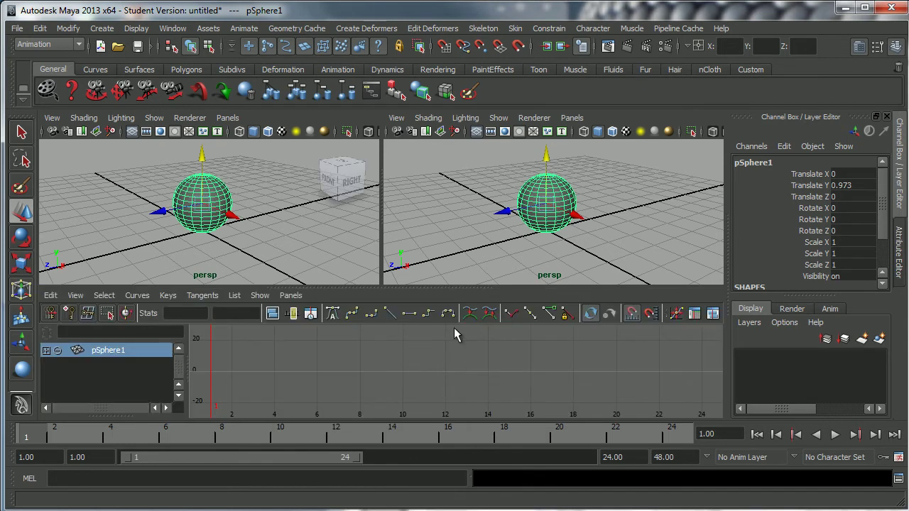
pyautogui.moveTo(466, 286); pyautogui.dragTo(470, 280)
# Rename the sphere as Ball.
pyautogui.click(742, 162)
pyautogui.moveTo(736, 162)
pyautogui.mouseDown()
pyautogui.moveTo(751, 163)
pyautogui.moveTo(720, 162)
pyautogui.moveTo(734, 164)
pyautogui.mouseUp()
pyautogui.write('B')
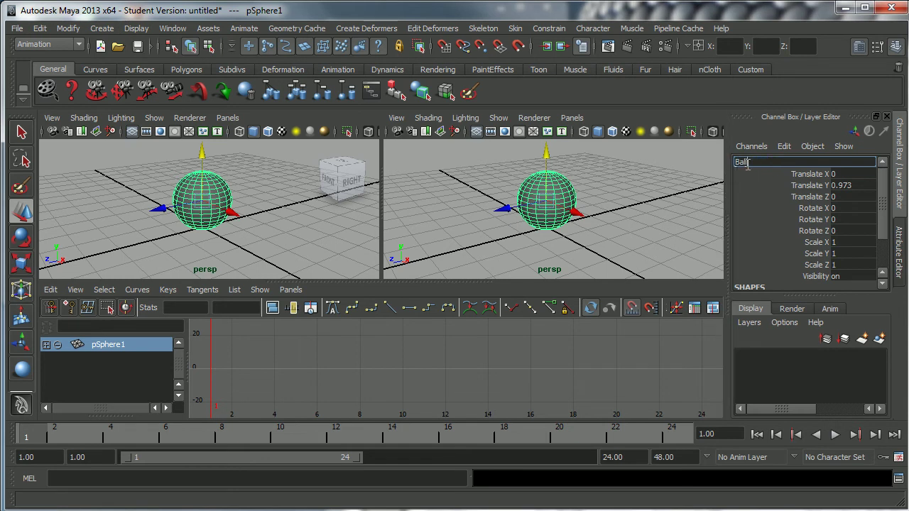
pyautogui.write('all')
pyautogui.press('Return')
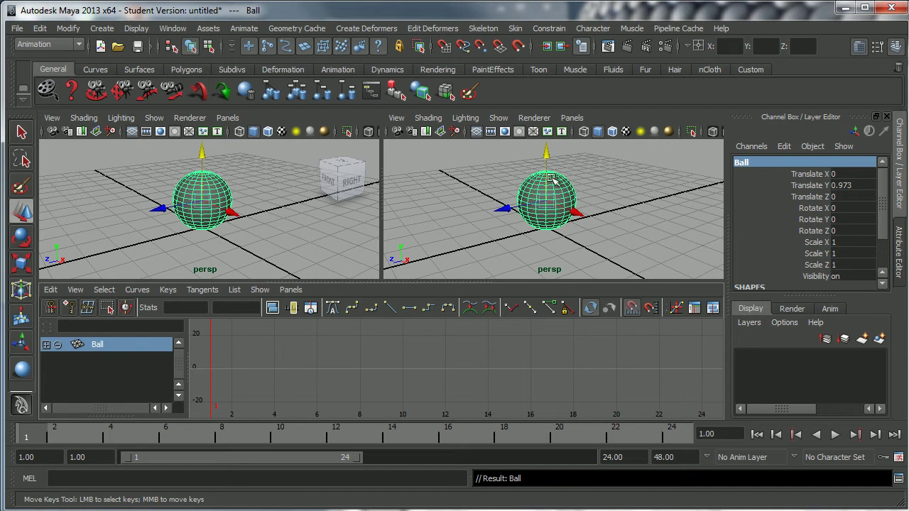
# Enlarge the panes above the Graph Editor and switch the first perspective pane to the orthographic side view.
pyautogui.moveTo(563, 281); pyautogui.dragTo(565, 299)
pyautogui.moveTo(567, 245)
pyautogui.keyDown('alt'); pyautogui.mouseDown()
pyautogui.moveTo(566, 227)
pyautogui.moveTo(570, 234)
pyautogui.mouseUp(); pyautogui.keyUp('alt')
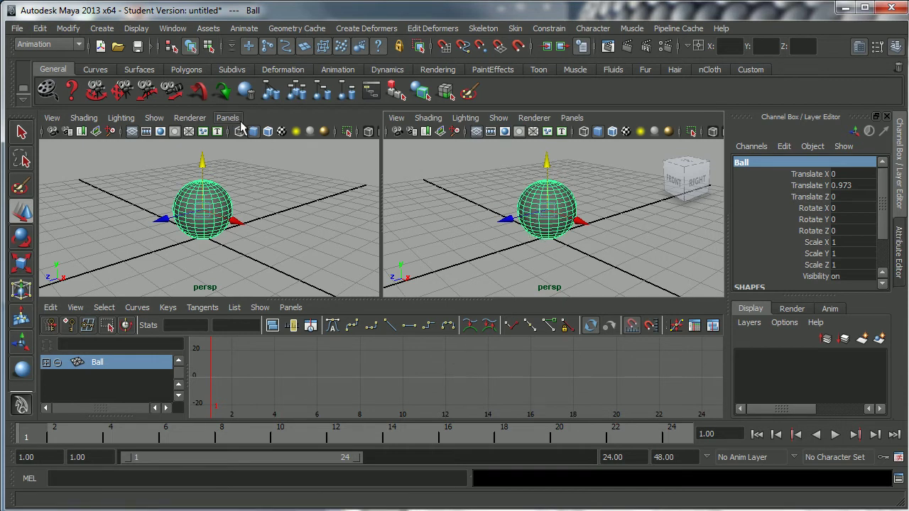
pyautogui.moveTo(540, 205)
pyautogui.keyDown('alt'); pyautogui.mouseDown()
pyautogui.moveTo(565, 221)
pyautogui.moveTo(544, 207)
pyautogui.moveTo(566, 208)
pyautogui.moveTo(542, 209)
pyautogui.moveTo(556, 226)
pyautogui.moveTo(544, 220)
pyautogui.mouseUp(); pyautogui.keyUp('alt')
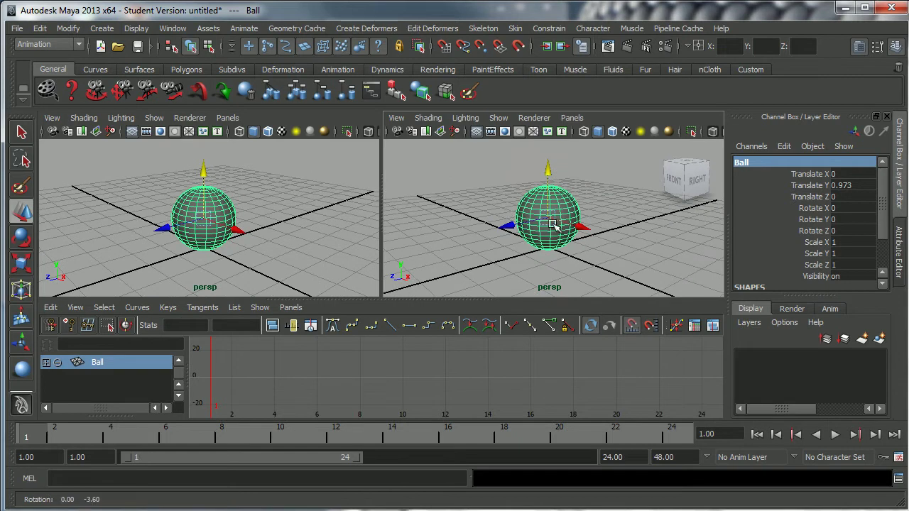
pyautogui.click(231, 120)
pyautogui.moveTo(254, 163)
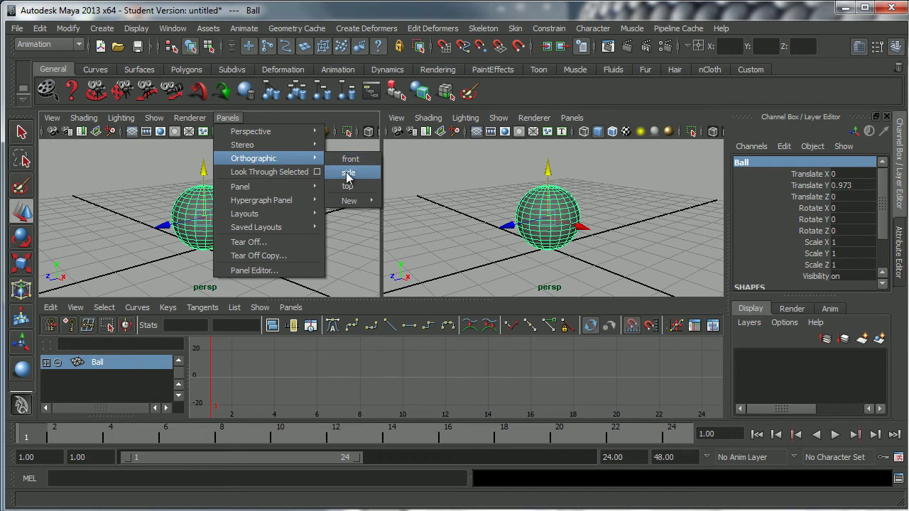
pyautogui.click(348, 173)
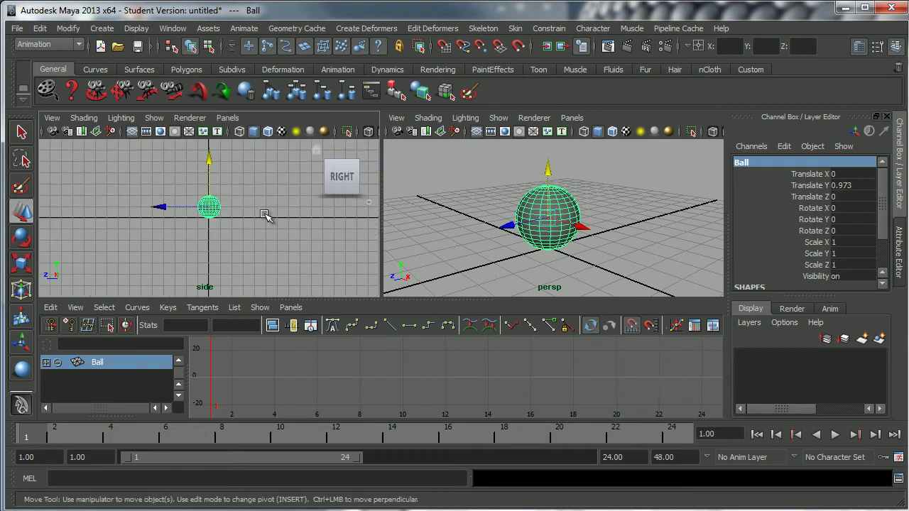
pyautogui.keyDown('alt'); pyautogui.moveTo(258, 223); pyautogui.dragTo(256, 241, button='middle'); pyautogui.keyUp('alt')
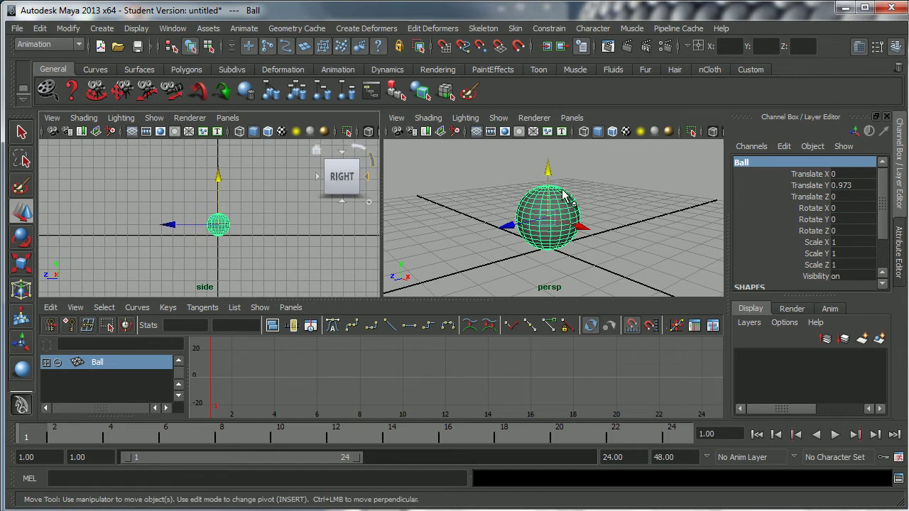
# Move the ball vertically up to about 3.09 in Y and down to about -2.1.
pyautogui.keyDown('alt'); pyautogui.moveTo(567, 223); pyautogui.dragTo(577, 239, button='middle'); pyautogui.keyUp('alt')
pyautogui.keyDown('alt'); pyautogui.moveTo(576, 239); pyautogui.dragTo(498, 229, button='right'); pyautogui.keyUp('alt')
pyautogui.keyDown('alt'); pyautogui.moveTo(555, 222); pyautogui.dragTo(558, 212); pyautogui.keyUp('alt')
pyautogui.moveTo(554, 176); pyautogui.dragTo(552, 135)
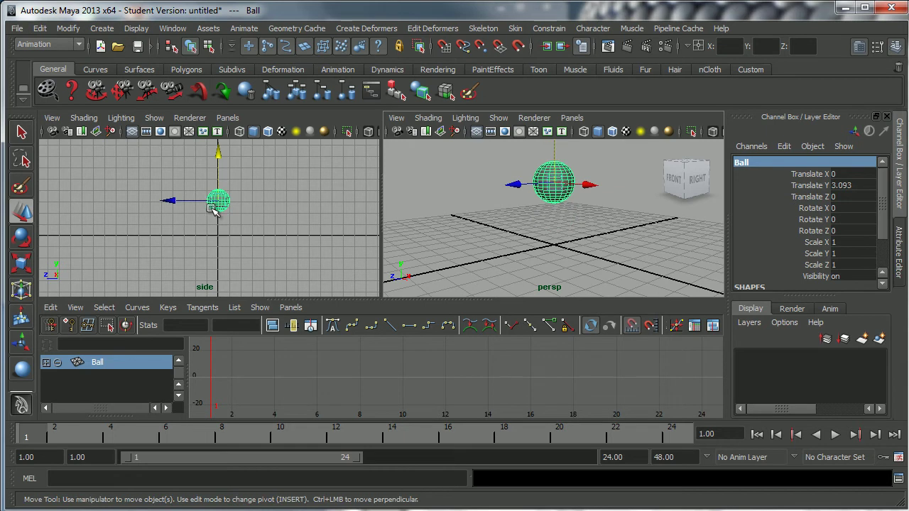
pyautogui.moveTo(558, 149); pyautogui.dragTo(554, 238)
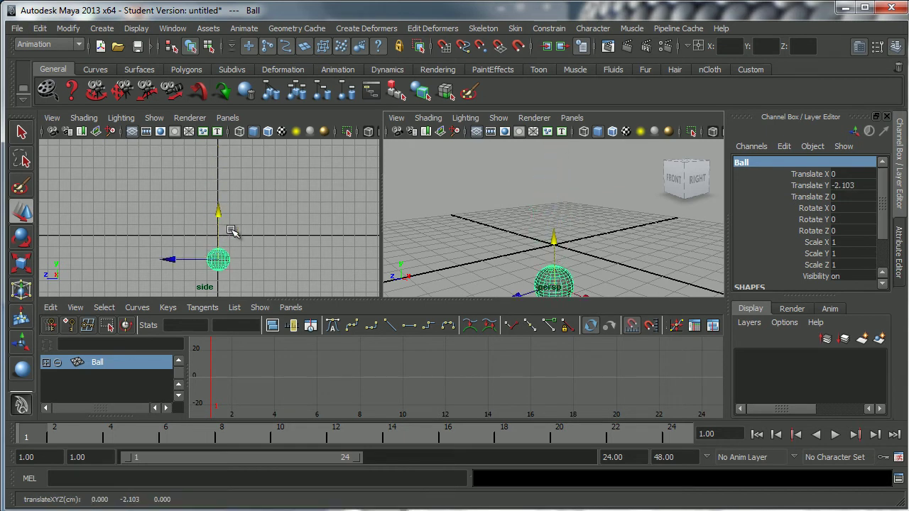
# Raise the ball back onto the grid at about 1.08 in Y.
pyautogui.keyDown('alt'); pyautogui.moveTo(253, 231); pyautogui.dragTo(241, 225, button='middle'); pyautogui.keyUp('alt')
pyautogui.moveTo(555, 240); pyautogui.dragTo(557, 179)
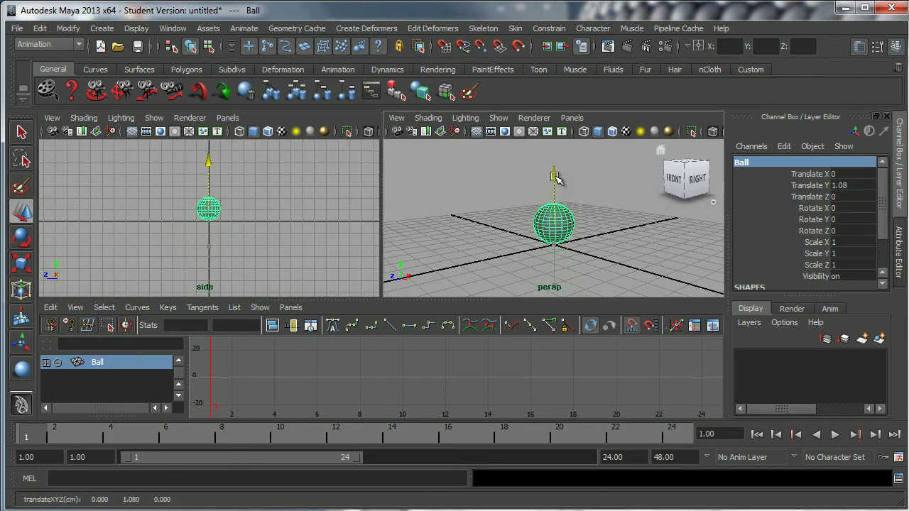
pyautogui.keyDown('alt'); pyautogui.moveTo(280, 189); pyautogui.dragTo(294, 228, button='middle'); pyautogui.keyUp('alt')
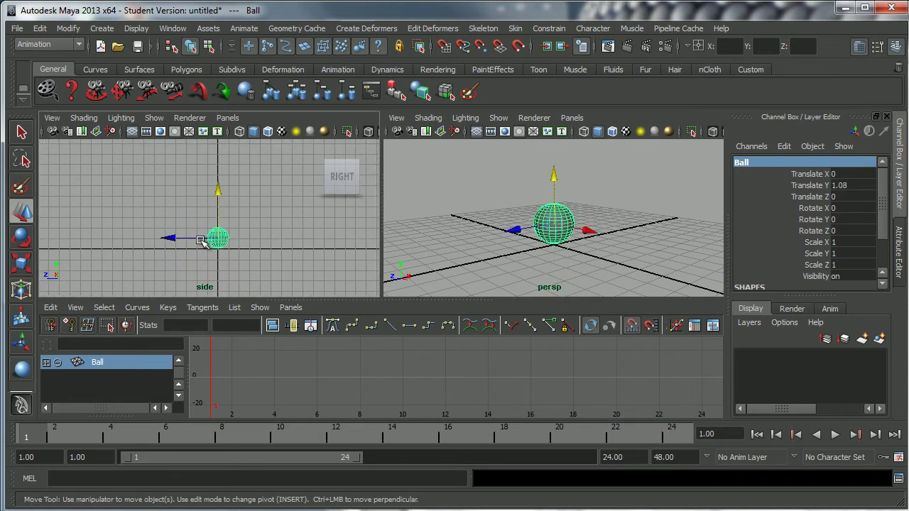
# Switch the side view pane to the orthographic top view and center the ball in it.
pyautogui.click(235, 120)
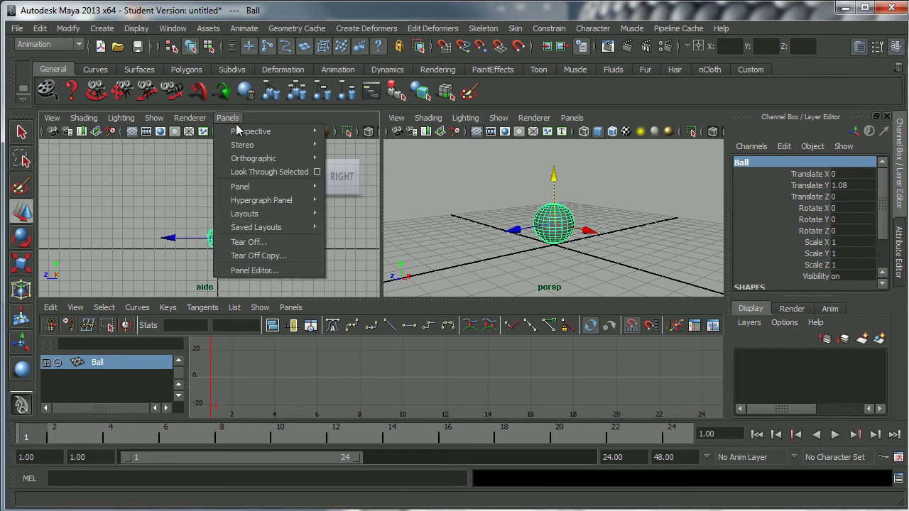
pyautogui.moveTo(232, 130)
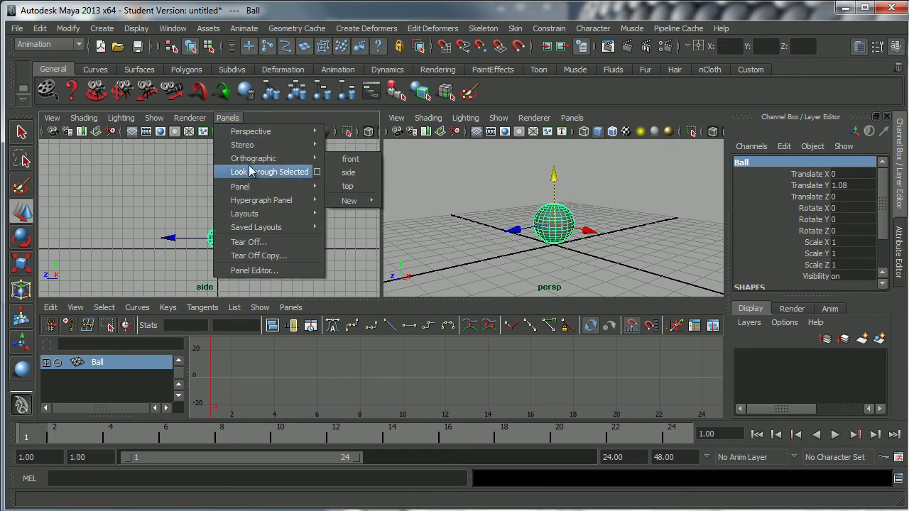
pyautogui.moveTo(257, 192)
pyautogui.moveTo(264, 160)
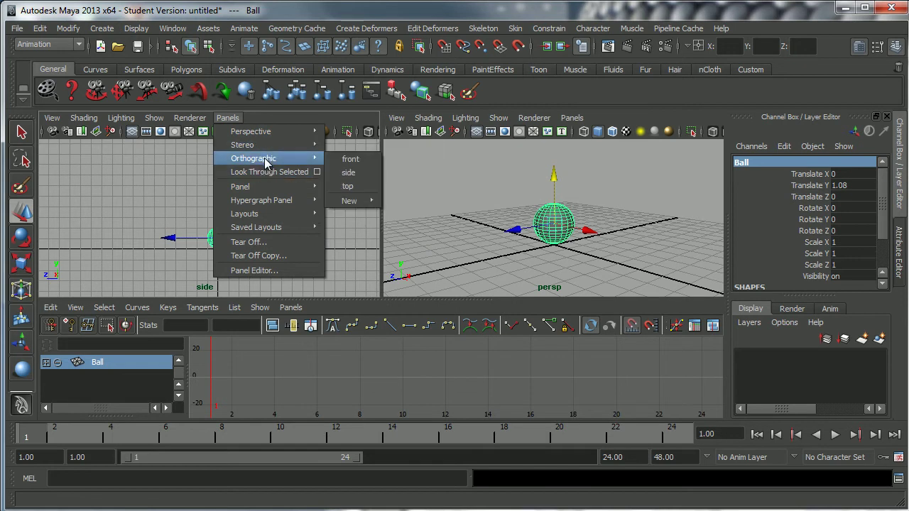
pyautogui.click(355, 187)
pyautogui.keyDown('alt'); pyautogui.moveTo(250, 224); pyautogui.dragTo(237, 206, button='middle'); pyautogui.keyUp('alt')
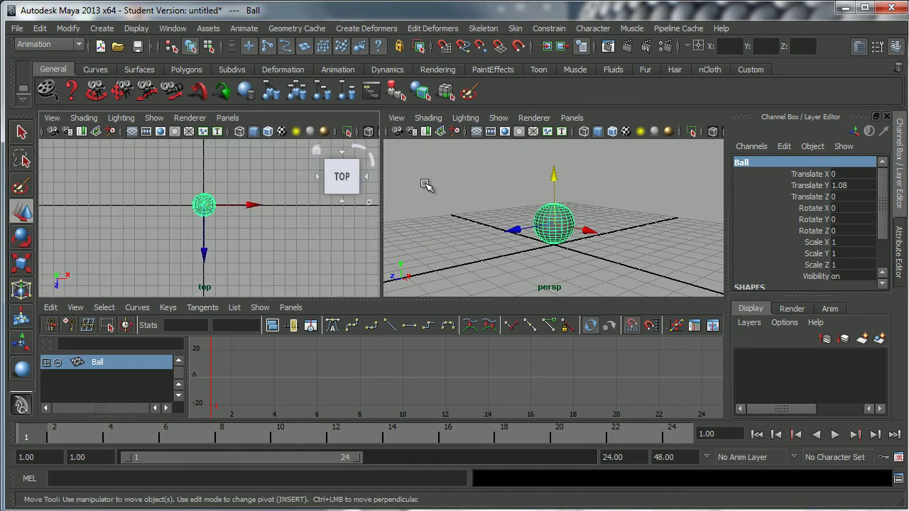
# Move the ball along the X axis to about -4.21.
pyautogui.moveTo(554, 177)
pyautogui.mouseDown()
pyautogui.moveTo(548, 143)
pyautogui.moveTo(563, 187)
pyautogui.mouseUp()
pyautogui.moveTo(588, 233); pyautogui.dragTo(529, 215)
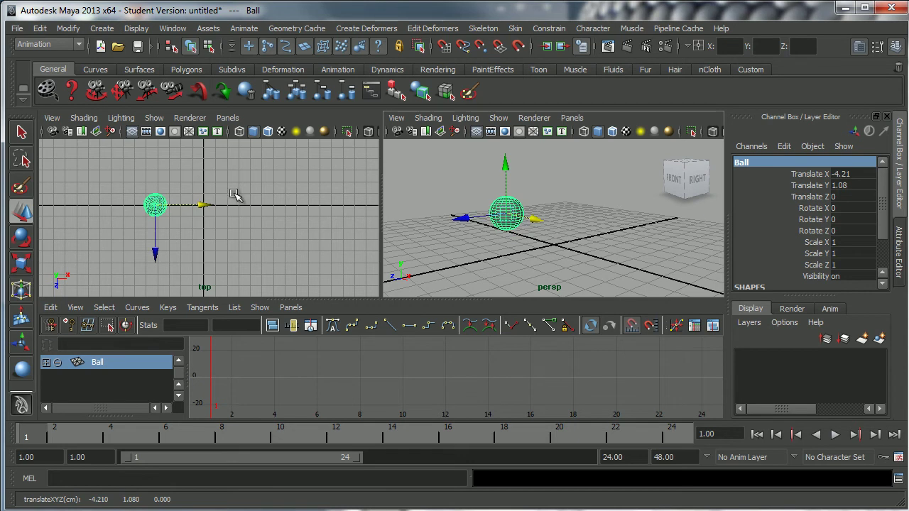
# Move the ball along the X axis back near the grid origin, to about -0.114.
pyautogui.moveTo(536, 220); pyautogui.dragTo(593, 253)
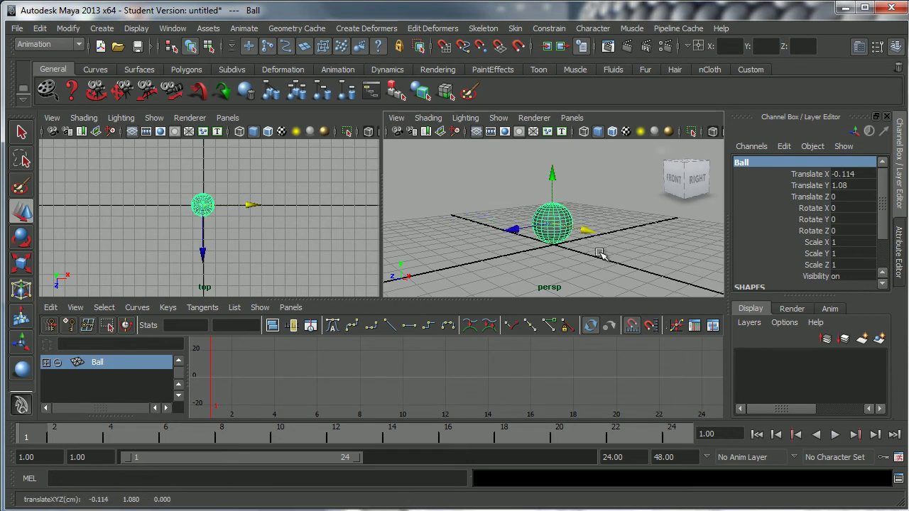
# Switch the top view pane to the orthographic front view and center the ball in it.
pyautogui.click(226, 119)
pyautogui.moveTo(270, 214)
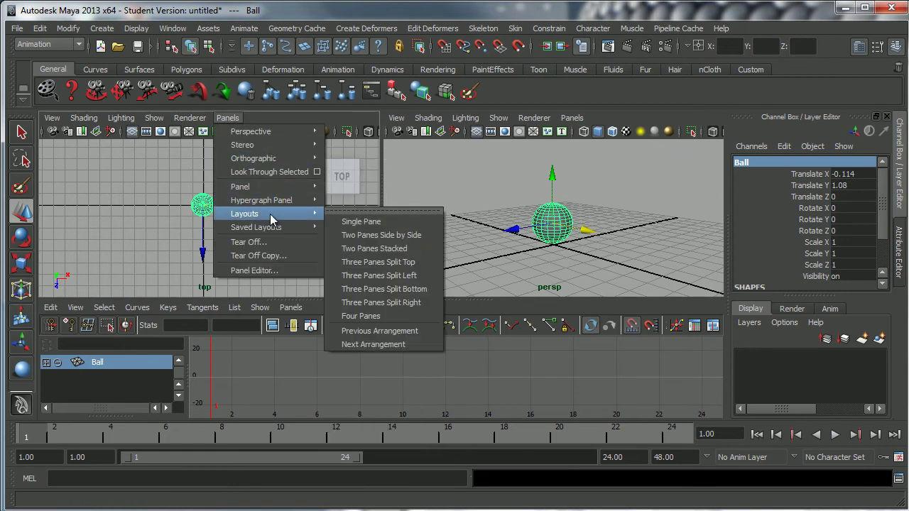
pyautogui.moveTo(272, 185)
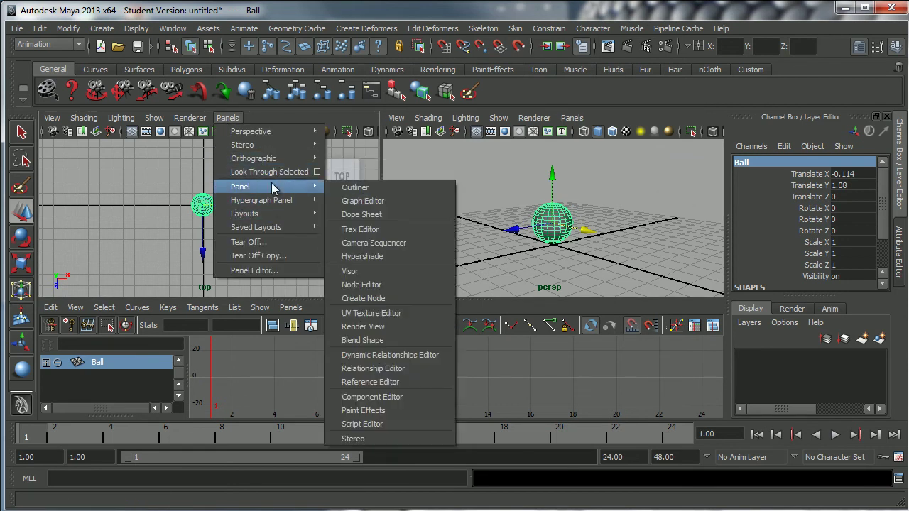
pyautogui.moveTo(277, 160)
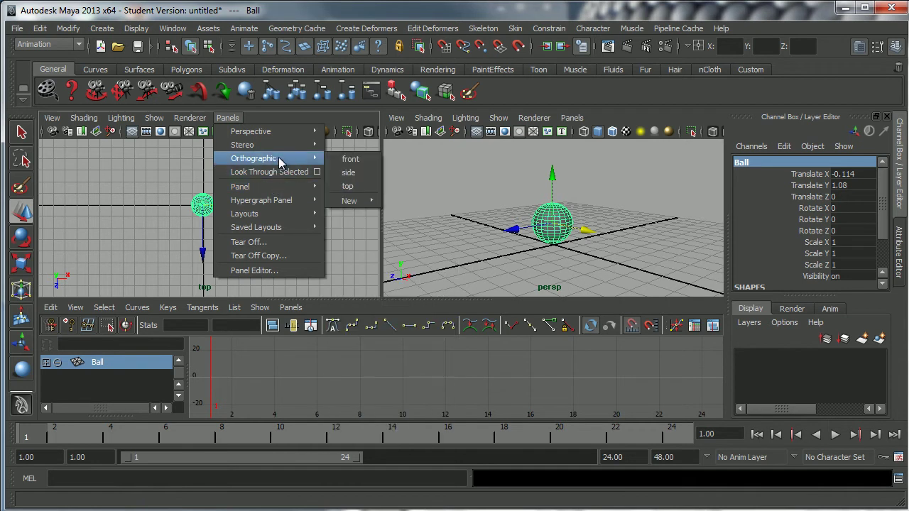
pyautogui.click(350, 161)
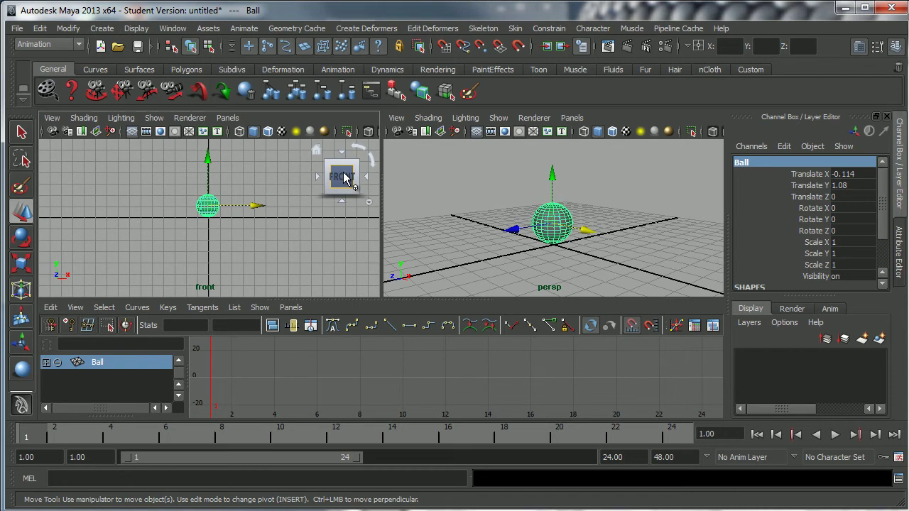
pyautogui.moveTo(248, 225)
pyautogui.keyDown('alt'); pyautogui.mouseDown(button='middle')
pyautogui.moveTo(260, 230)
pyautogui.moveTo(250, 232)
pyautogui.mouseUp(button='middle'); pyautogui.keyUp('alt')
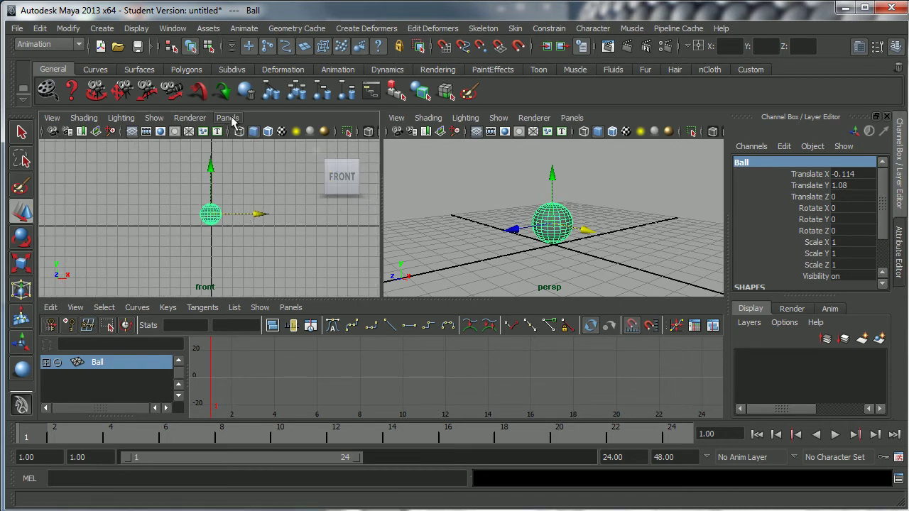
# Switch the front view pane to the orthographic side view and center the ball in it.
pyautogui.click(517, 227)
pyautogui.keyDown('alt'); pyautogui.moveTo(516, 227); pyautogui.dragTo(535, 227); pyautogui.keyUp('alt')
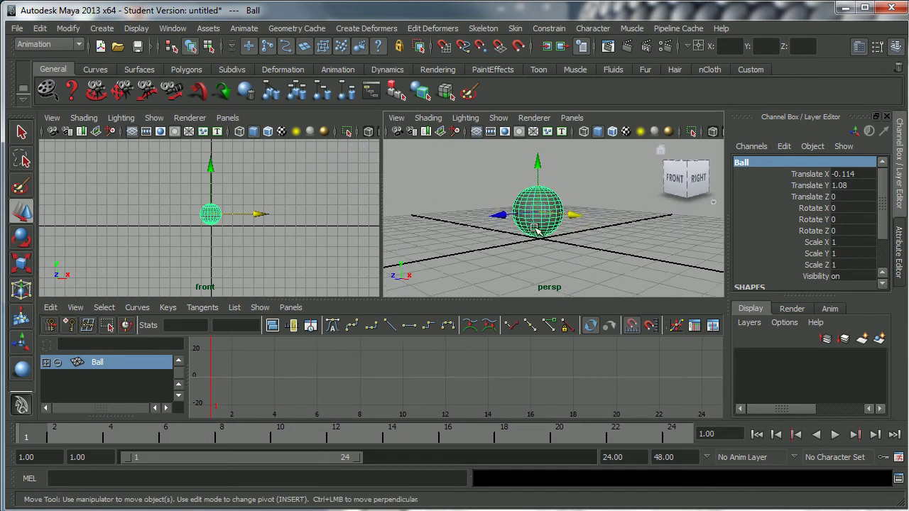
pyautogui.click(227, 118)
pyautogui.moveTo(260, 162)
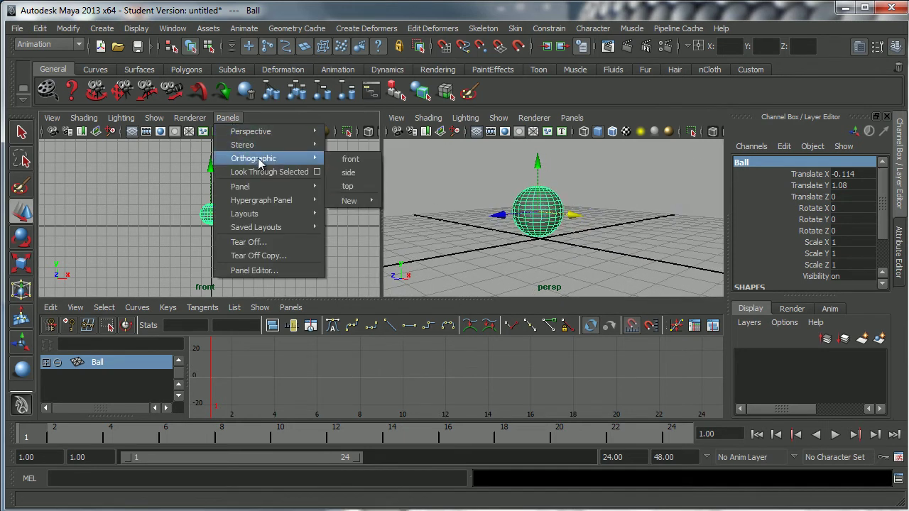
pyautogui.click(347, 172)
pyautogui.keyDown('alt'); pyautogui.moveTo(254, 244); pyautogui.dragTo(258, 219, button='middle'); pyautogui.keyUp('alt')
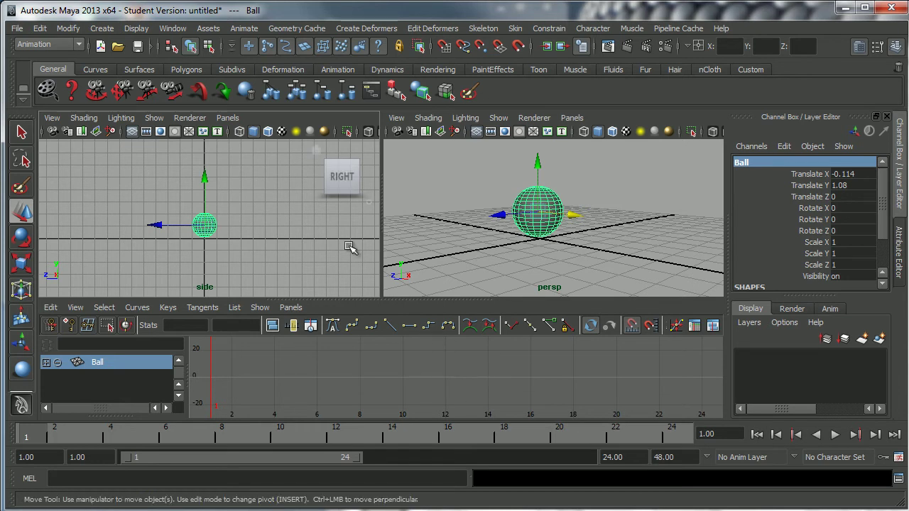
# Save the current panel layout under the name Animation.
pyautogui.click(174, 29)
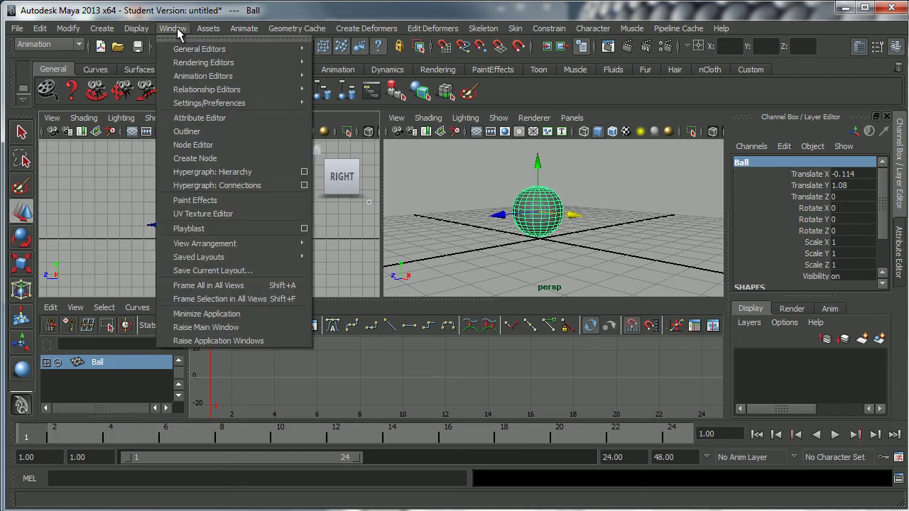
pyautogui.click(227, 272)
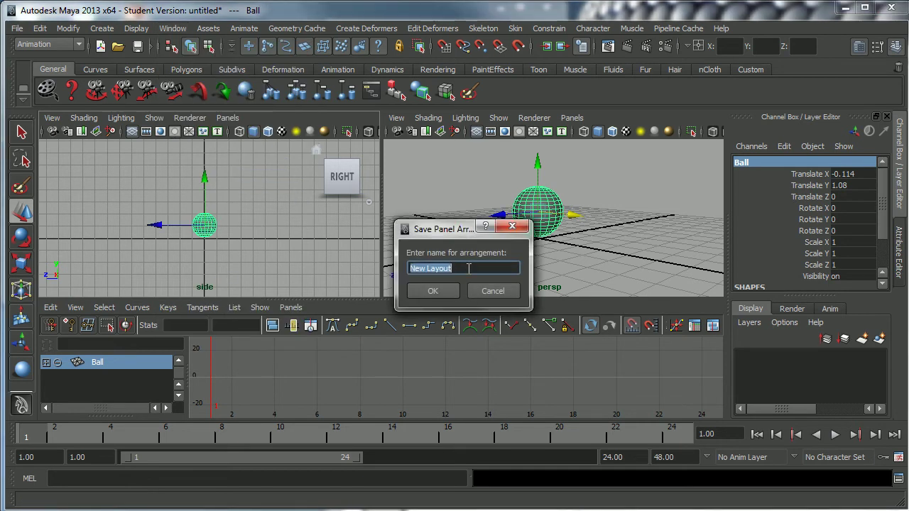
pyautogui.write('Animation')
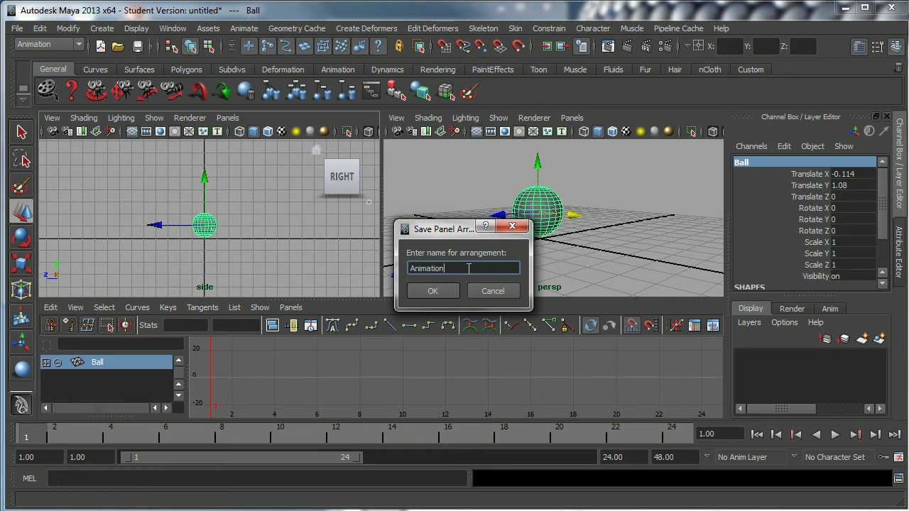
pyautogui.click(433, 292)
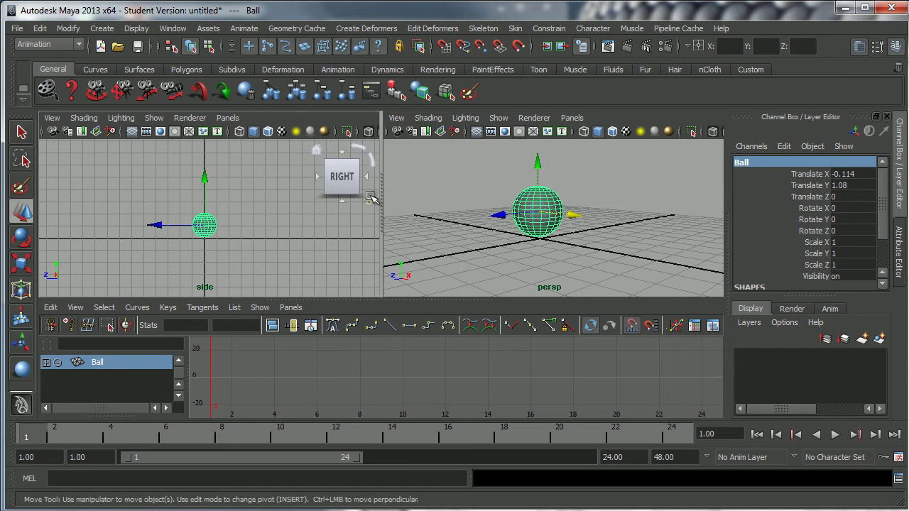
# Maximize the perspective view so that it fills the whole workspace.
pyautogui.middleClick(435, 200)
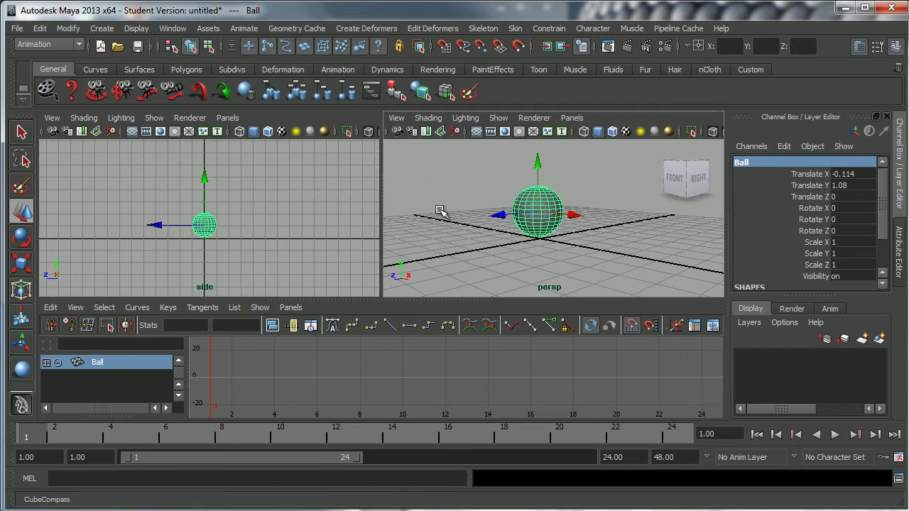
pyautogui.press('space')
pyautogui.moveTo(434, 260)
pyautogui.keyDown('alt'); pyautogui.mouseDown()
pyautogui.moveTo(414, 286)
pyautogui.moveTo(428, 266)
pyautogui.moveTo(456, 280)
pyautogui.moveTo(426, 284)
pyautogui.moveTo(433, 269)
pyautogui.moveTo(425, 268)
pyautogui.mouseUp(); pyautogui.keyUp('alt')
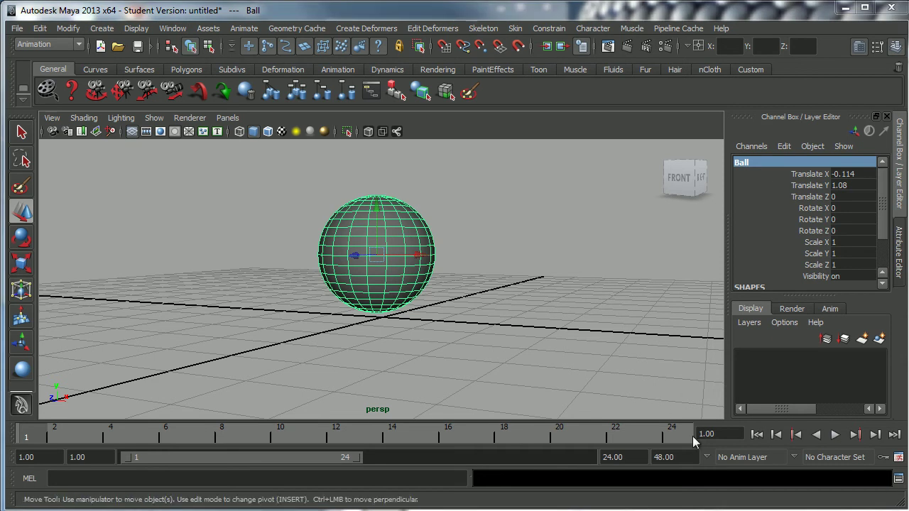
# Load the saved Animation layout to bring back the side view, perspective view and Graph Editor.
pyautogui.click(176, 29)
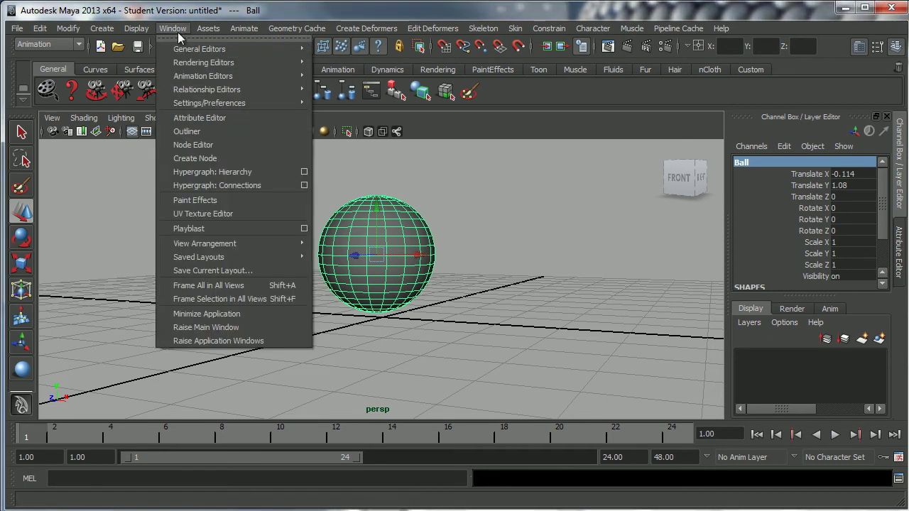
pyautogui.moveTo(254, 257)
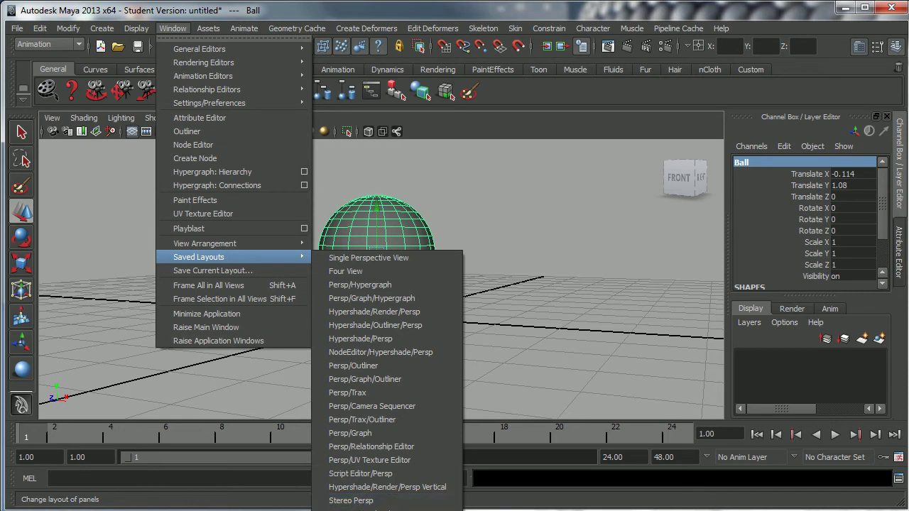
pyautogui.click(351, 510)
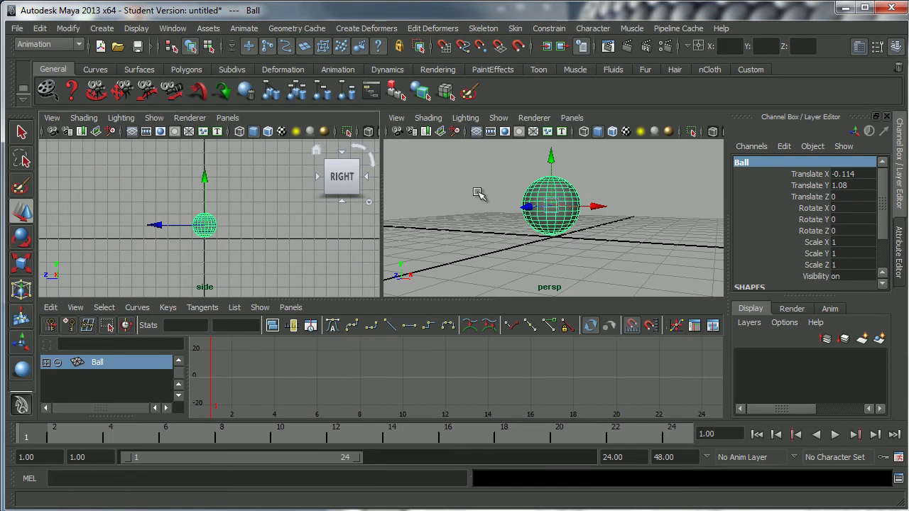
# Inspect the ball from different angles in the maximized perspective view and return to the three-pane layout.
pyautogui.moveTo(488, 207)
pyautogui.keyDown('alt'); pyautogui.mouseDown()
pyautogui.moveTo(487, 219)
pyautogui.moveTo(473, 225)
pyautogui.moveTo(490, 219)
pyautogui.mouseUp(); pyautogui.keyUp('alt')
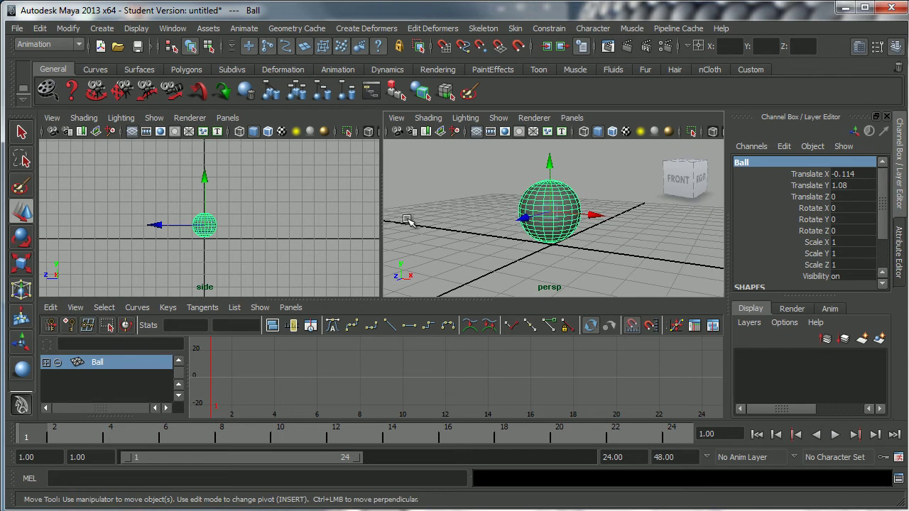
pyautogui.keyDown('alt'); pyautogui.moveTo(481, 183); pyautogui.dragTo(481, 217); pyautogui.keyUp('alt')
pyautogui.scroll(2, 493, 219)
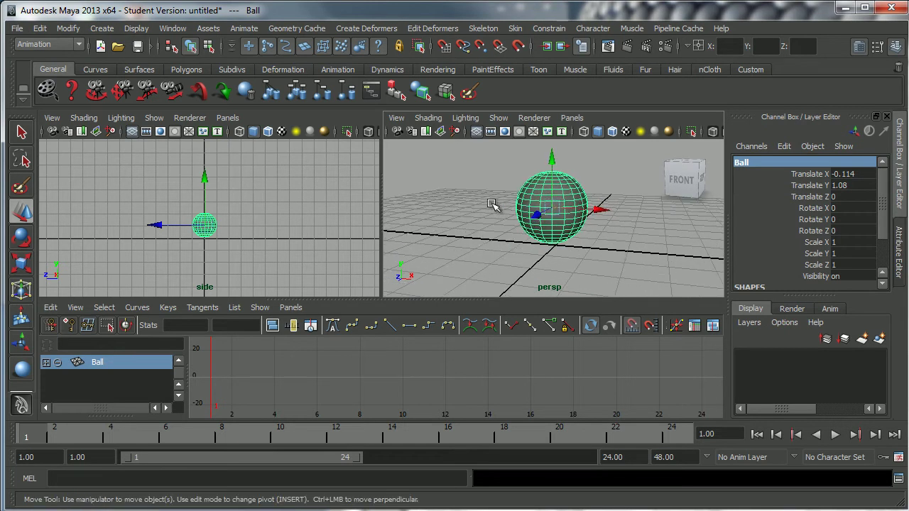
pyautogui.press('space')
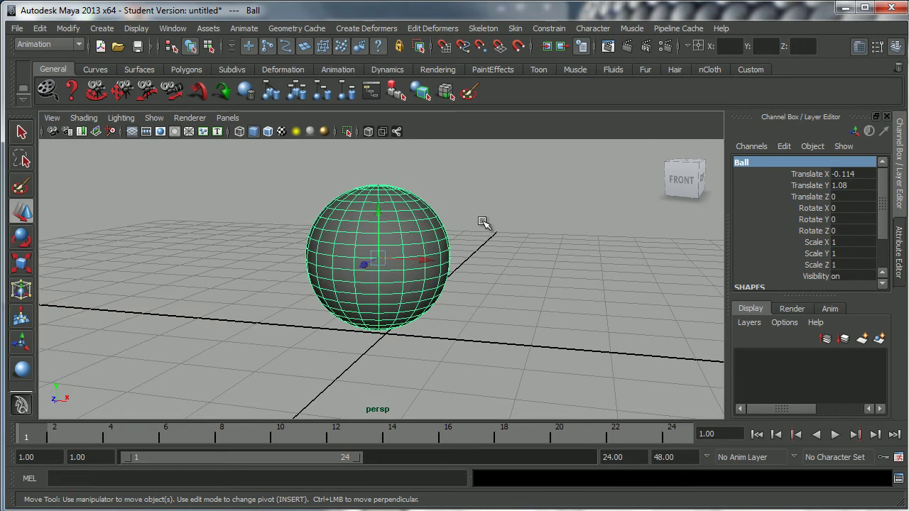
pyautogui.moveTo(461, 253)
pyautogui.keyDown('alt'); pyautogui.mouseDown()
pyautogui.moveTo(483, 256)
pyautogui.moveTo(474, 244)
pyautogui.mouseUp(); pyautogui.keyUp('alt')
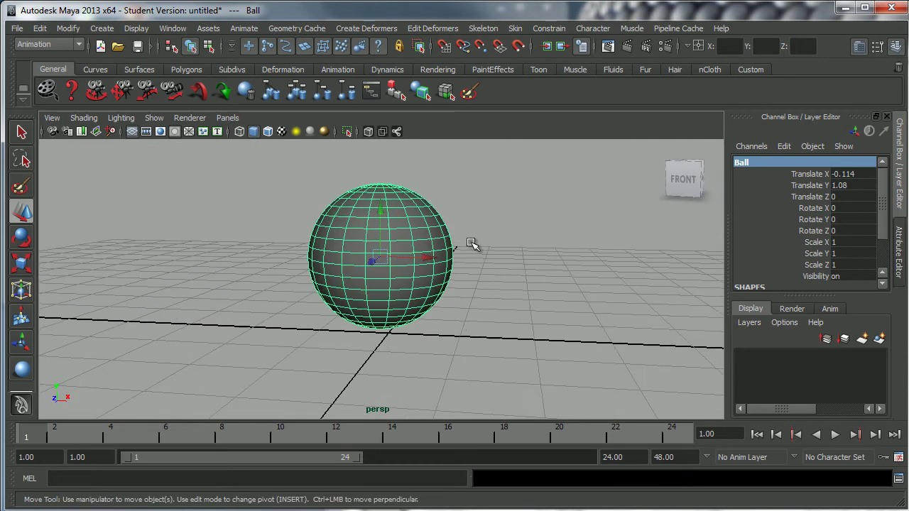
pyautogui.press('space')
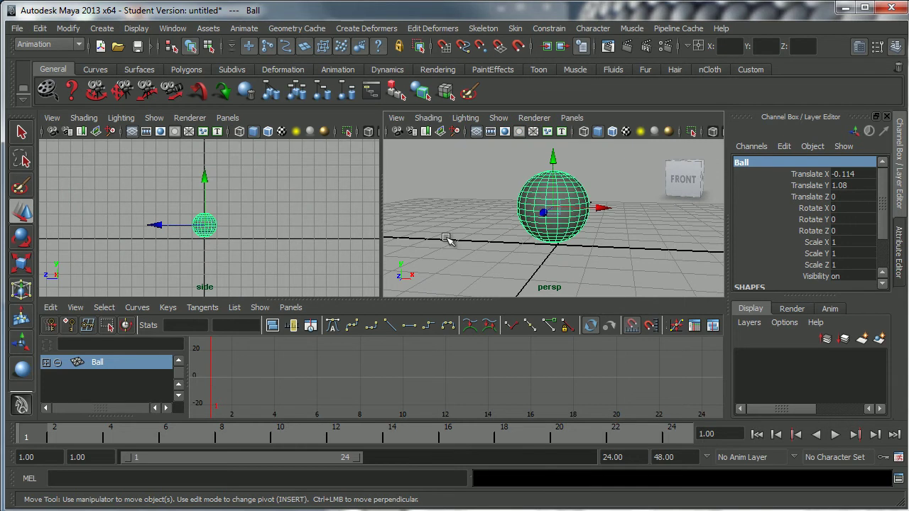
# Reselect the ball in the side view, view that pane maximized and return to the three-pane layout.
pyautogui.keyDown('alt'); pyautogui.click(269, 235); pyautogui.keyUp('alt')
pyautogui.keyDown('alt'); pyautogui.moveTo(253, 229); pyautogui.dragTo(258, 228, button='middle'); pyautogui.keyUp('alt')
pyautogui.click(267, 219)
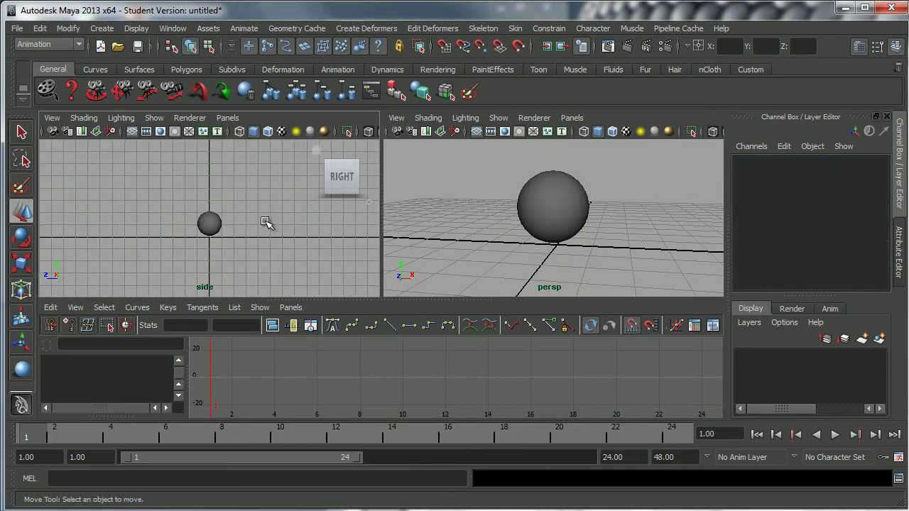
pyautogui.click(210, 223)
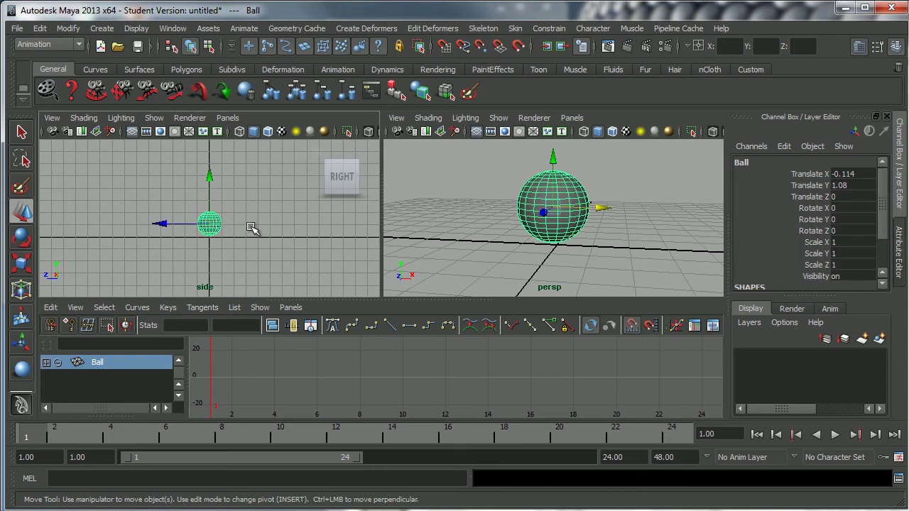
pyautogui.press('space')
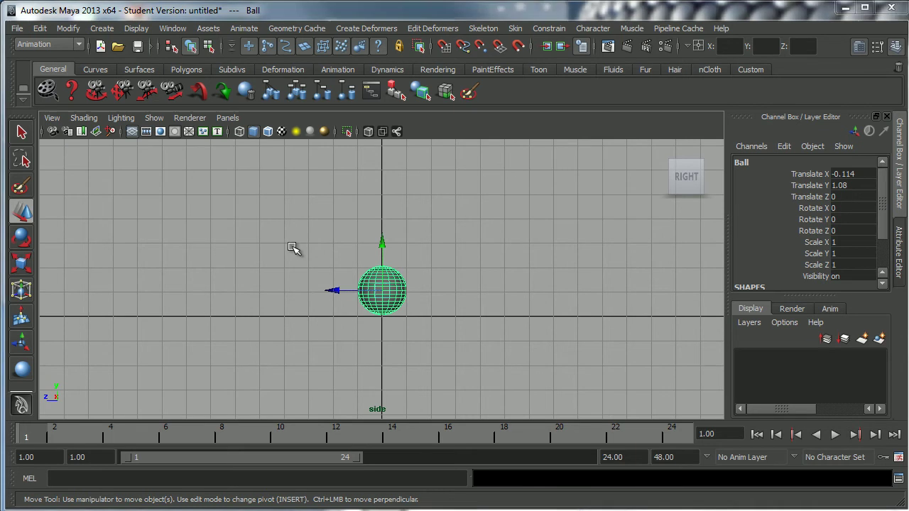
pyautogui.press('space')
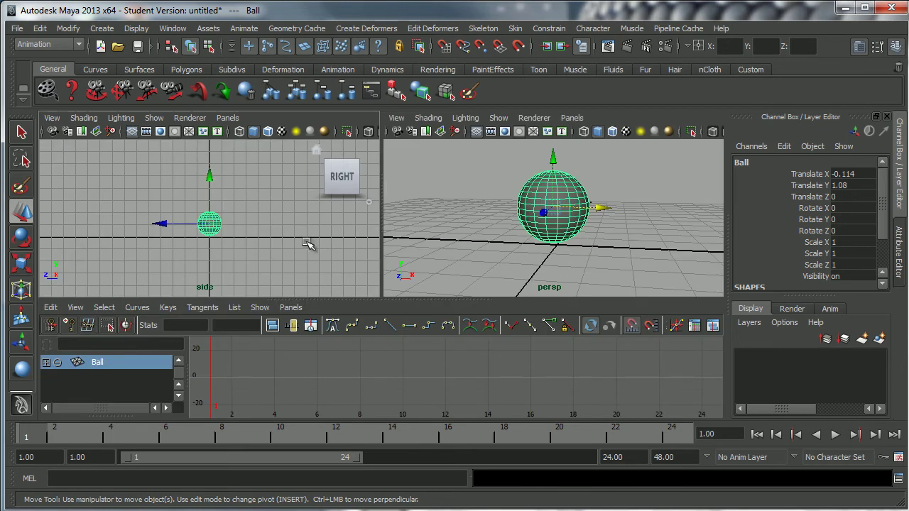
# View the Graph Editor maximized and return to the three-pane layout.
pyautogui.click(432, 368)
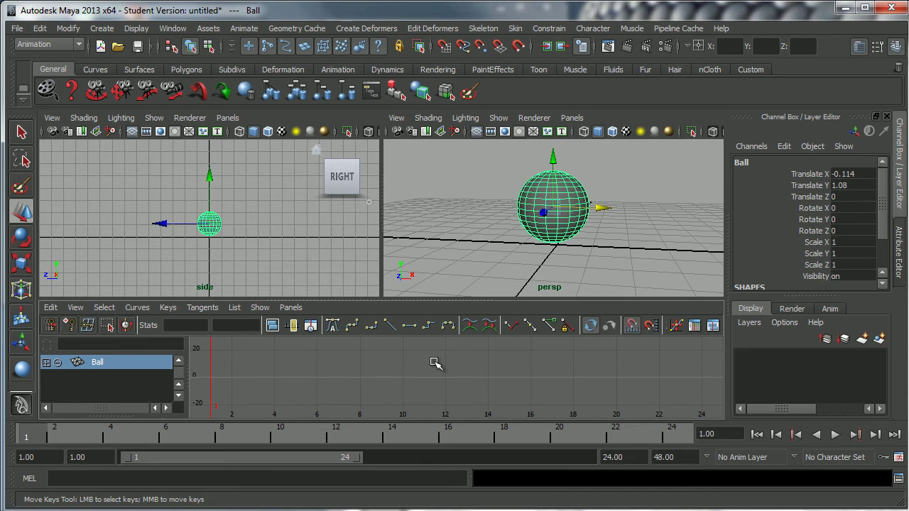
pyautogui.press('space')
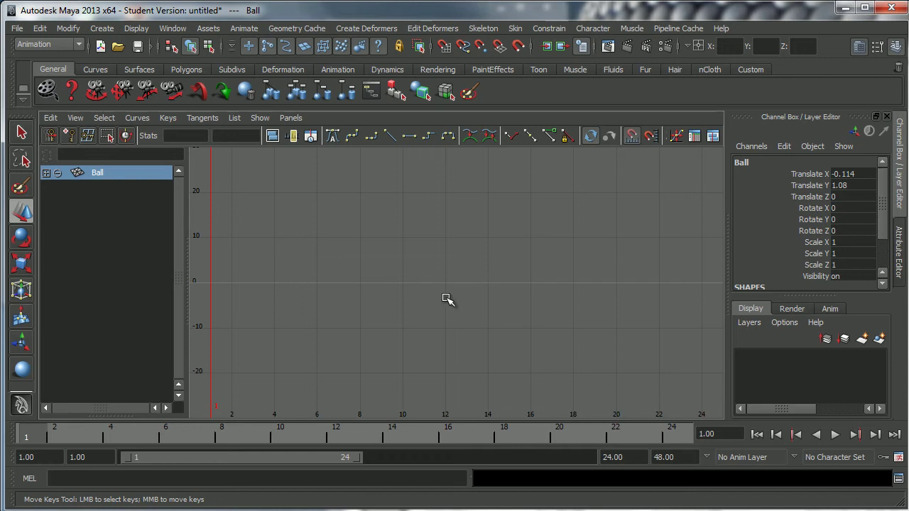
pyautogui.press('space')
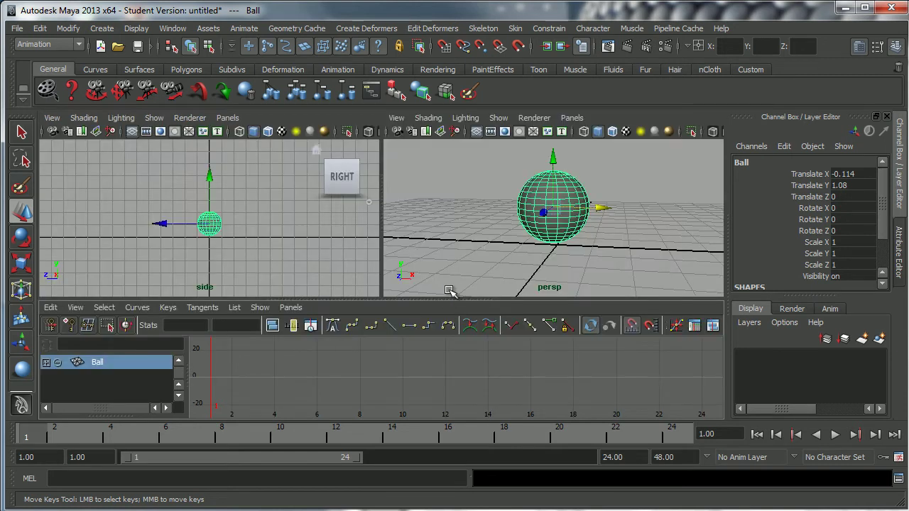
# Make the side and perspective view panes slightly taller by shrinking the Graph Editor pane.
pyautogui.press('space')
pyautogui.keyDown('alt'); pyautogui.moveTo(518, 227); pyautogui.dragTo(521, 248); pyautogui.keyUp('alt')
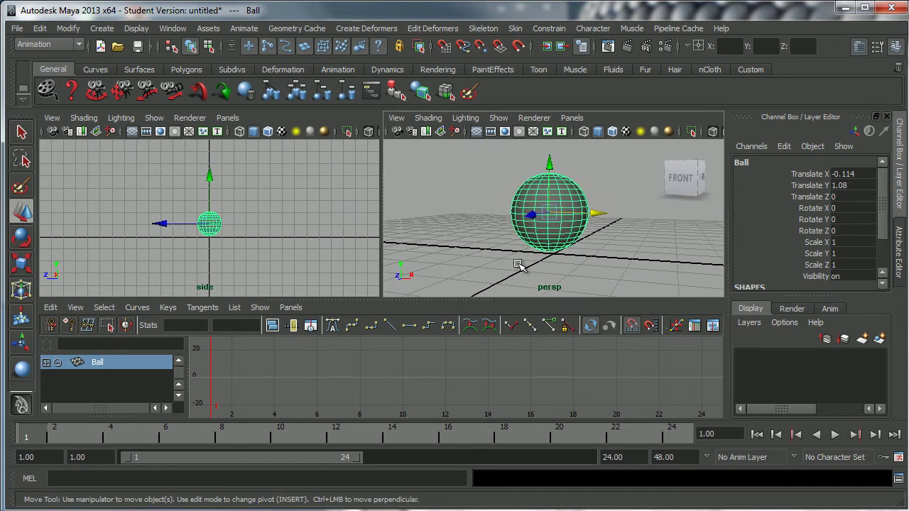
pyautogui.moveTo(501, 299); pyautogui.dragTo(501, 311)
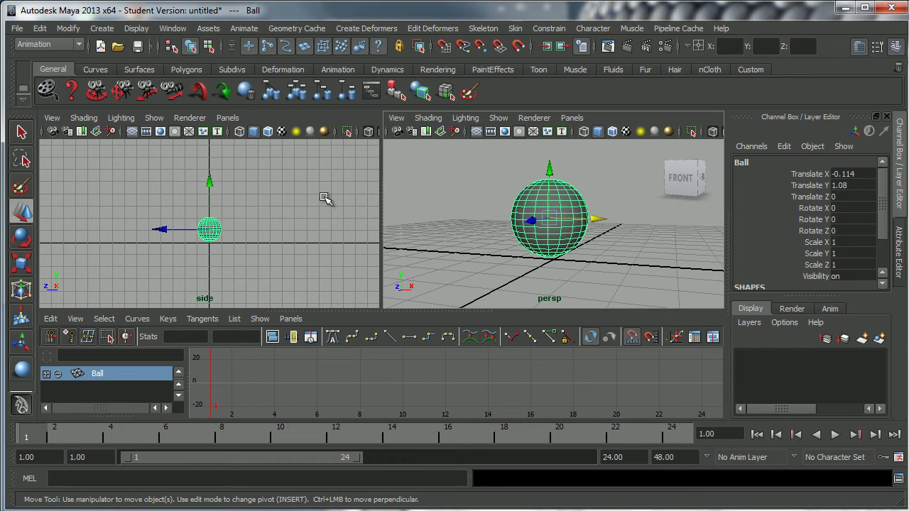
# Turn off the Channel Box / Layer Editor in the displayed UI elements.
pyautogui.click(142, 29)
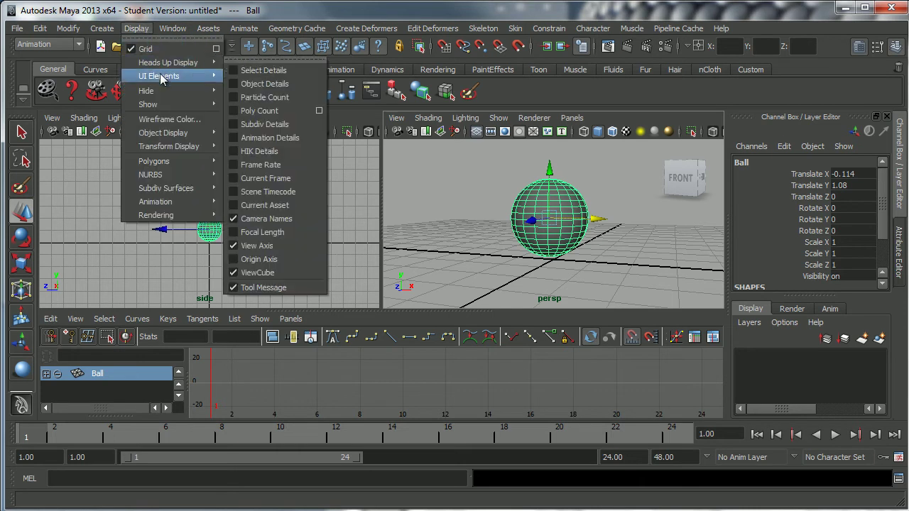
pyautogui.moveTo(164, 66)
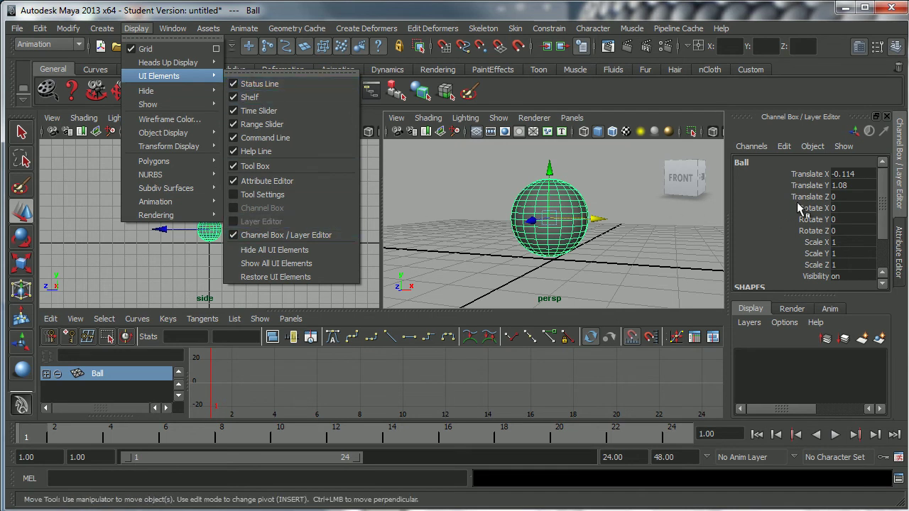
pyautogui.click(277, 235)
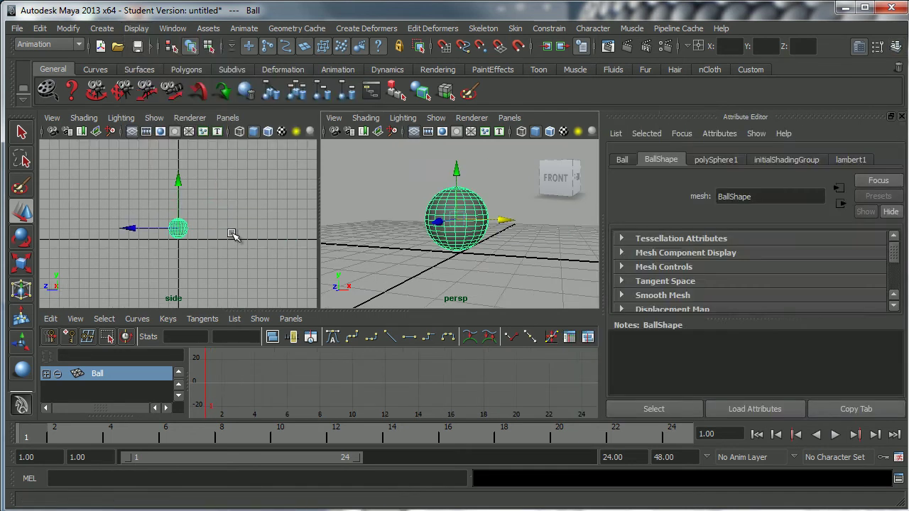
# Tear off the UI Elements list as a floating window and place it over the side view.
pyautogui.click(164, 28)
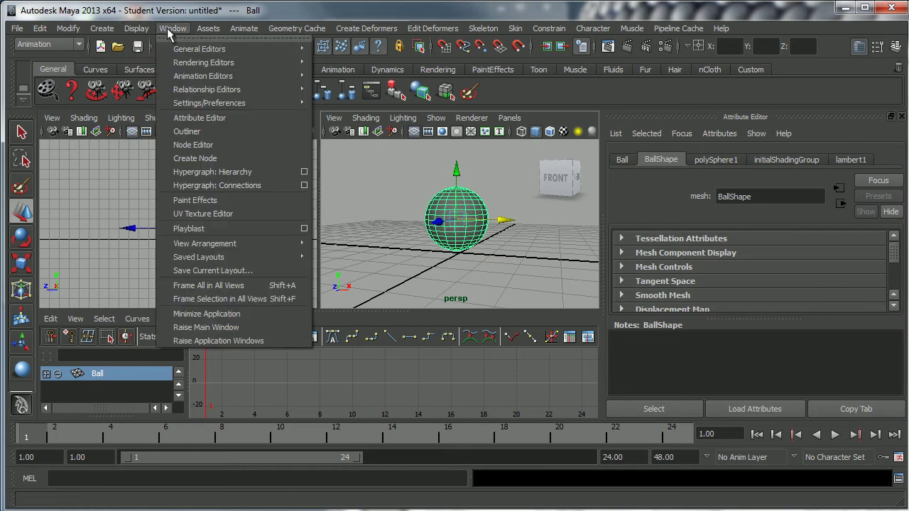
pyautogui.moveTo(136, 28)
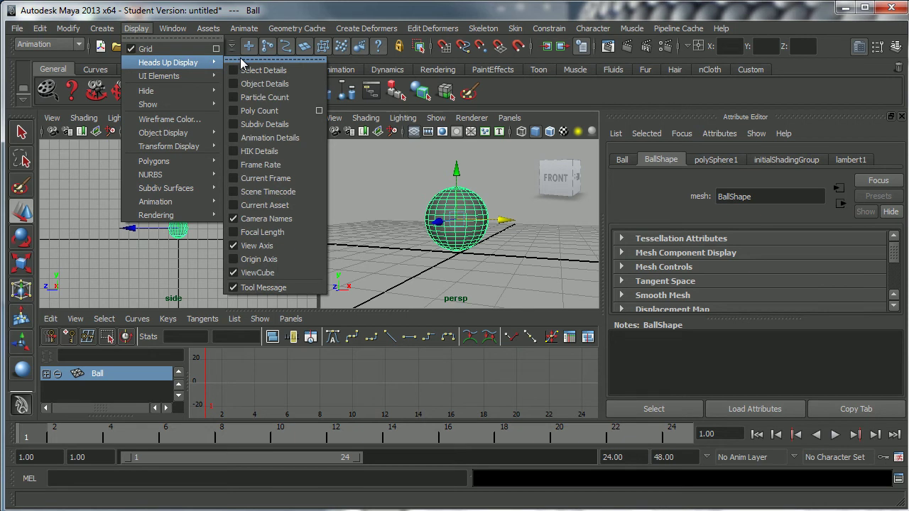
pyautogui.moveTo(213, 76)
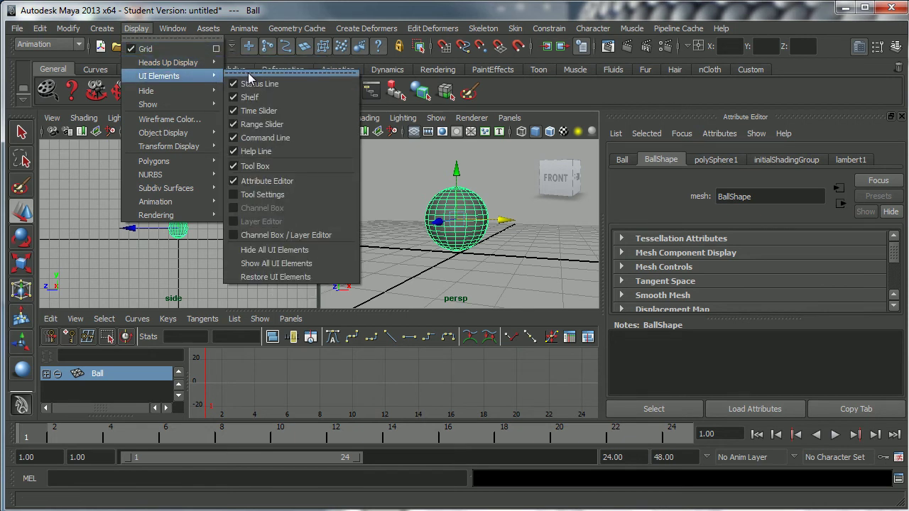
pyautogui.click(286, 72)
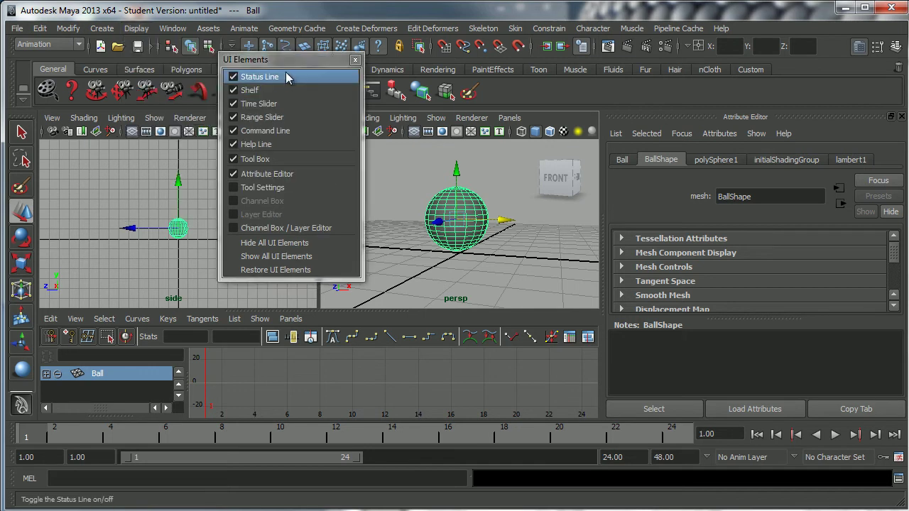
pyautogui.moveTo(290, 59); pyautogui.dragTo(205, 56)
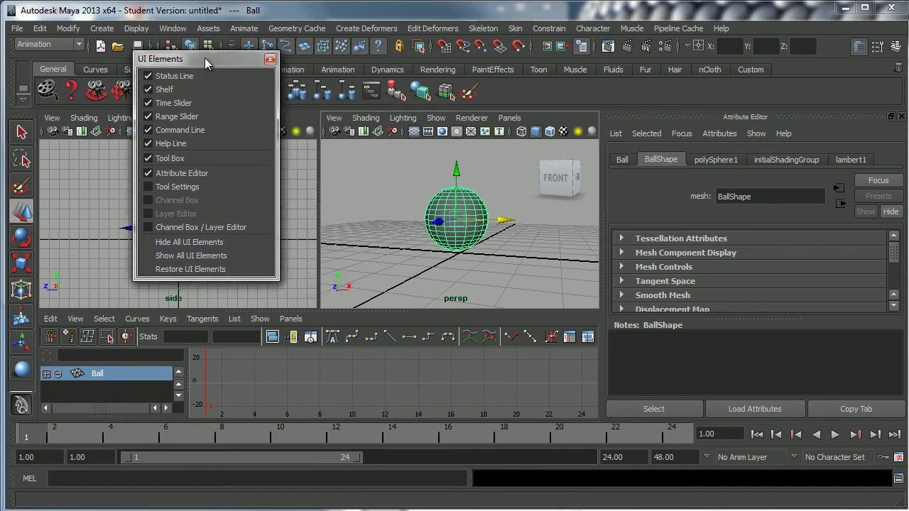
# Show the Channel Box / Layer Editor, hide it again and also hide the Attribute Editor.
pyautogui.click(146, 225)
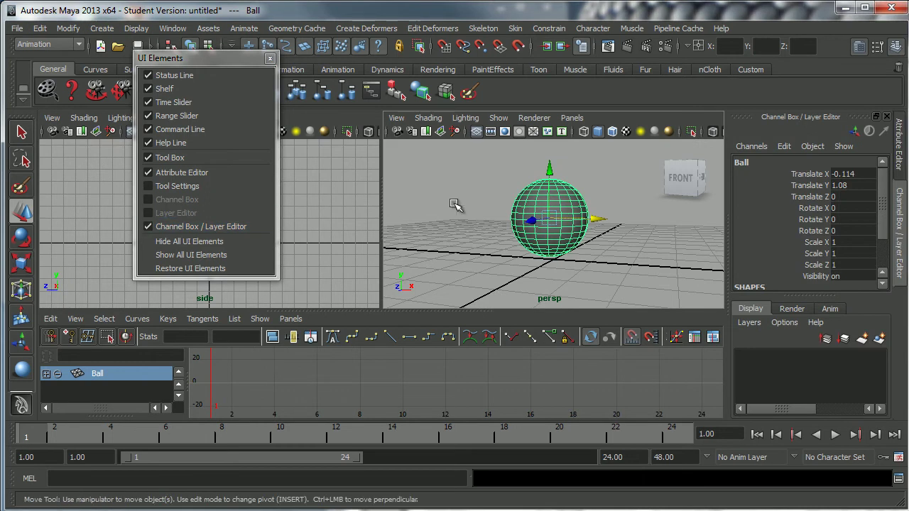
pyautogui.click(148, 225)
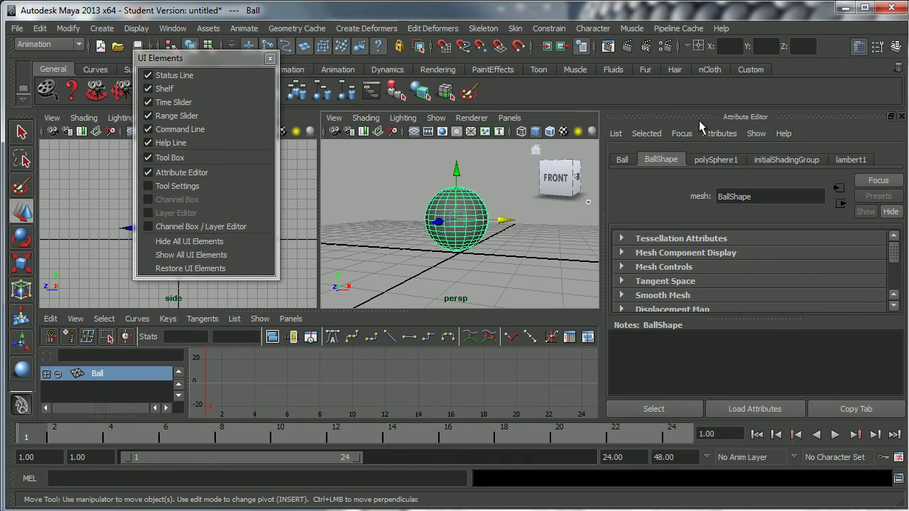
pyautogui.click(147, 174)
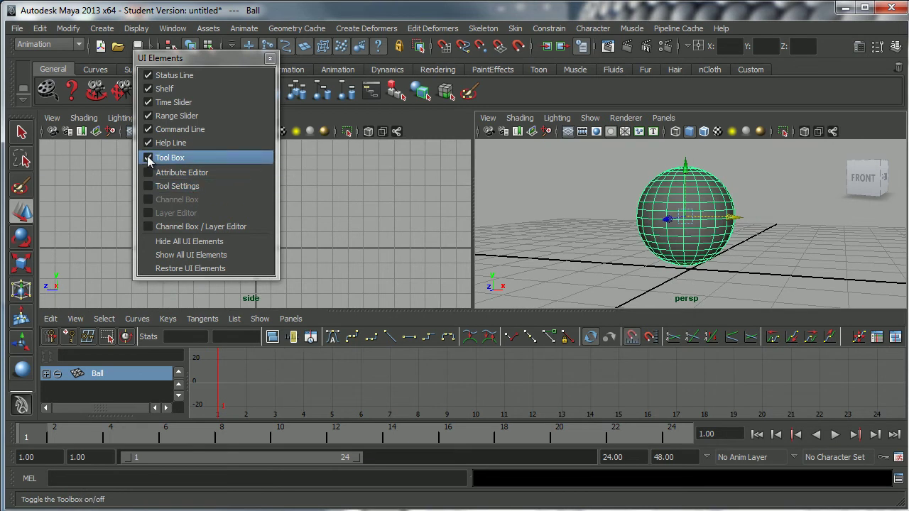
# Hide the Tool Box, Help Line and Command Line using the floating UI Elements window.
pyautogui.click(149, 158)
pyautogui.click(149, 157)
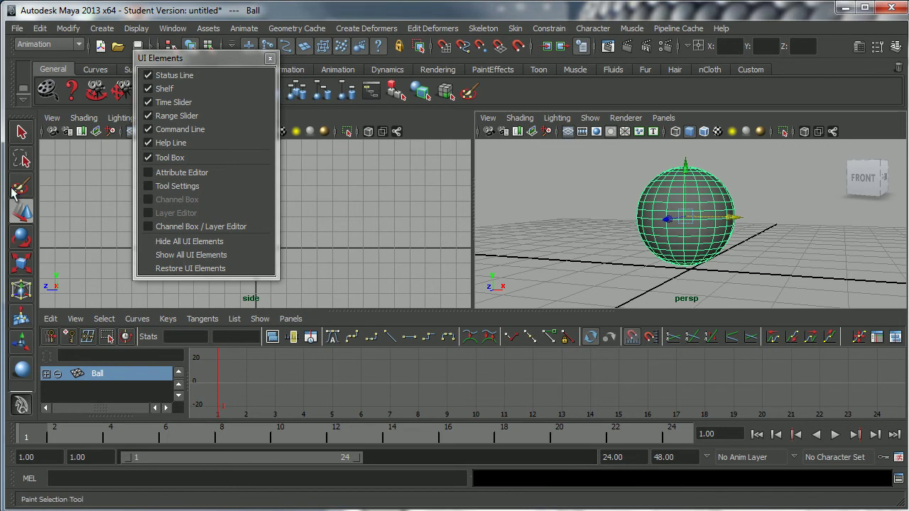
pyautogui.click(145, 158)
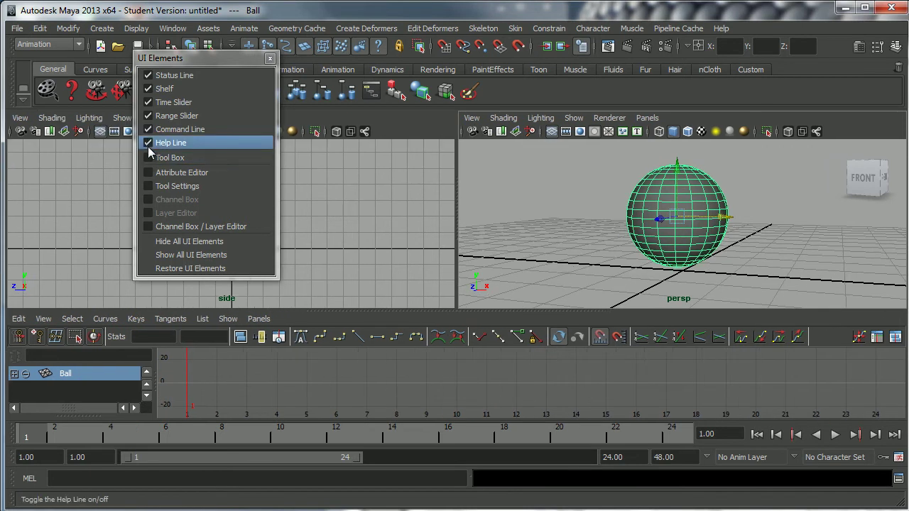
pyautogui.click(147, 144)
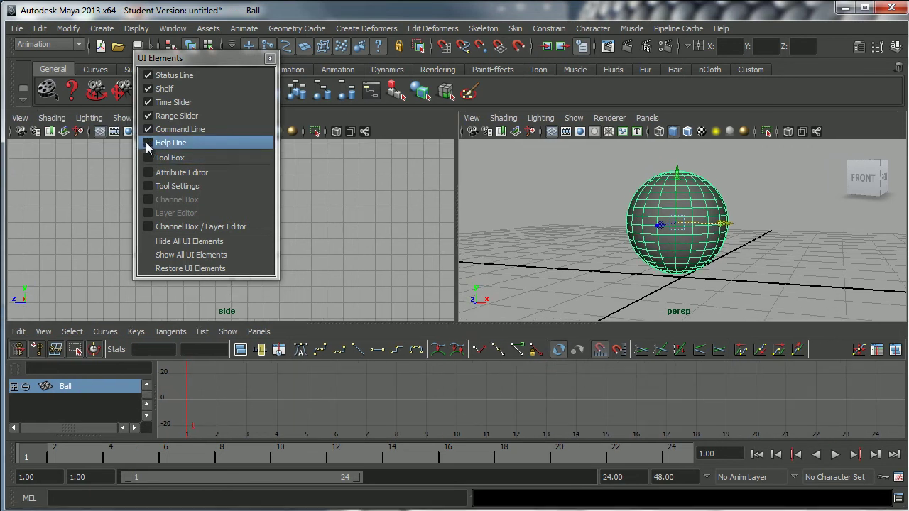
pyautogui.click(147, 142)
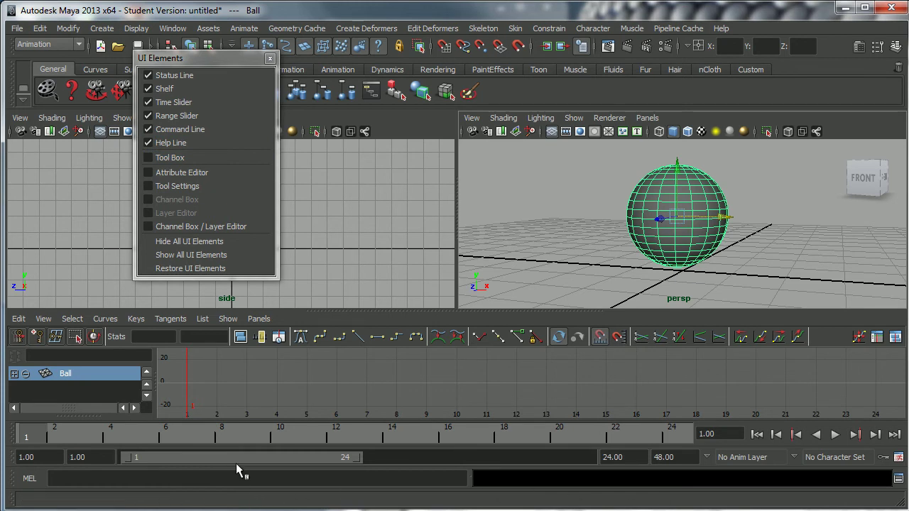
pyautogui.click(149, 142)
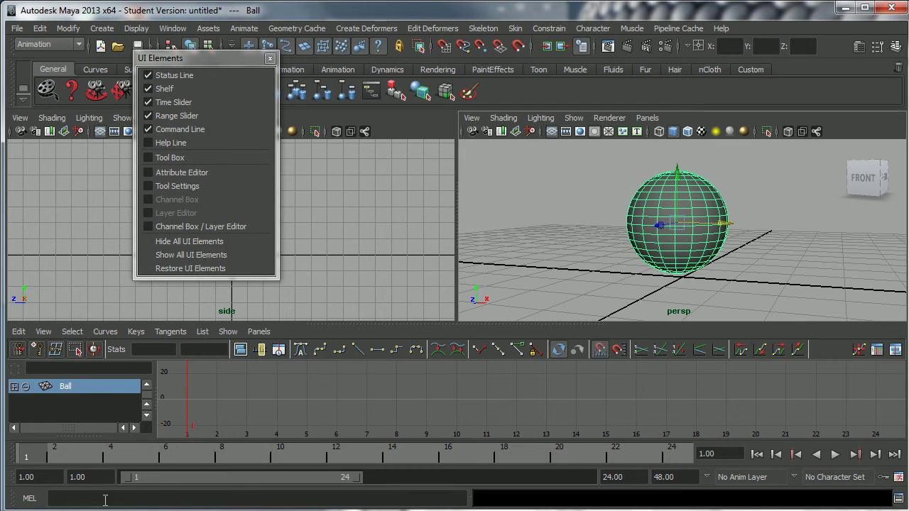
pyautogui.click(148, 129)
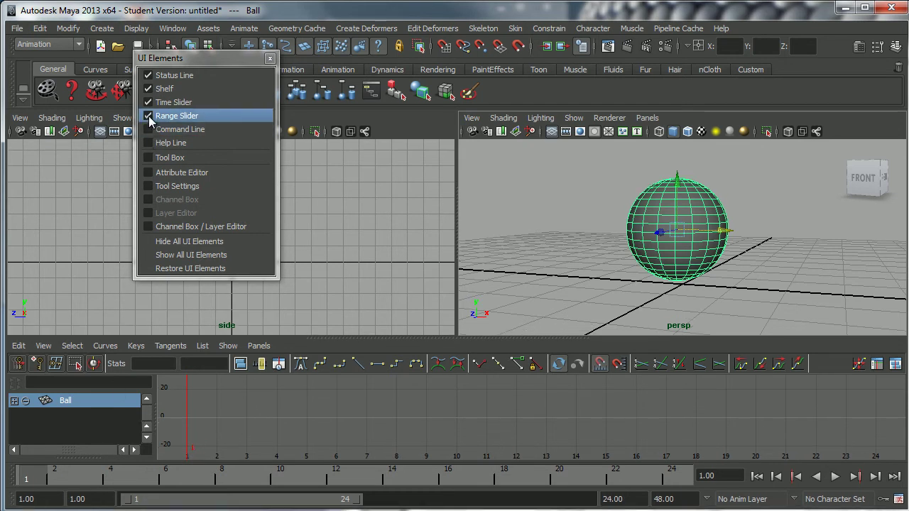
# Extend the end of the playback range to frame 48 and hide the Range Slider.
pyautogui.click(148, 116)
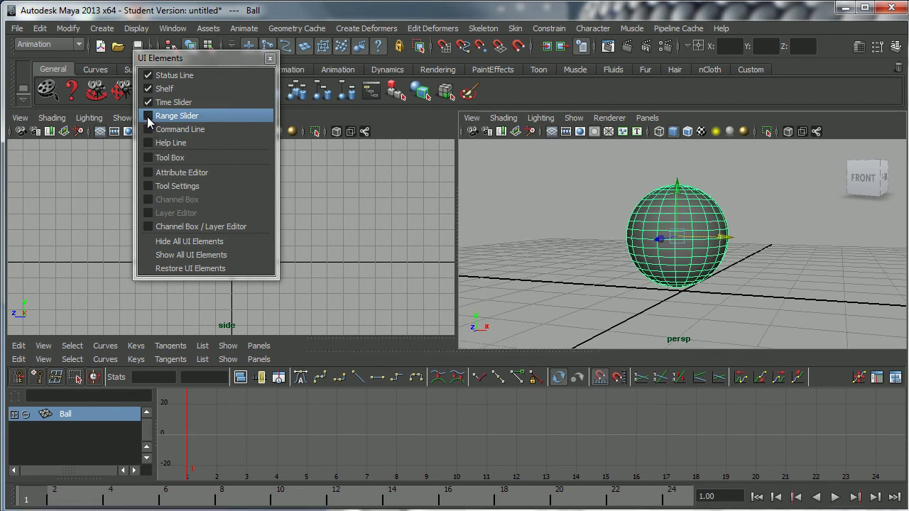
pyautogui.click(148, 116)
pyautogui.moveTo(360, 499); pyautogui.dragTo(591, 504)
pyautogui.click(149, 116)
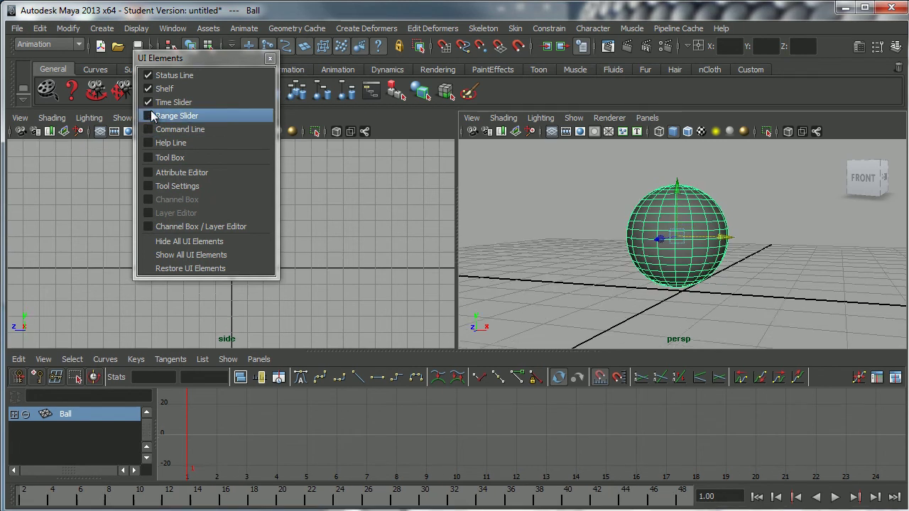
# Hide the Time Slider, Shelf and Status Line, leaving only the three view panes.
pyautogui.click(149, 103)
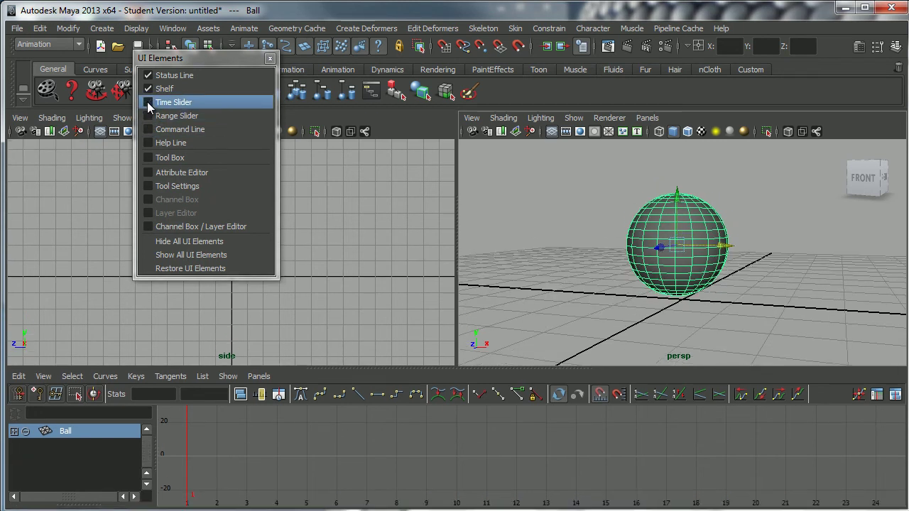
pyautogui.click(147, 89)
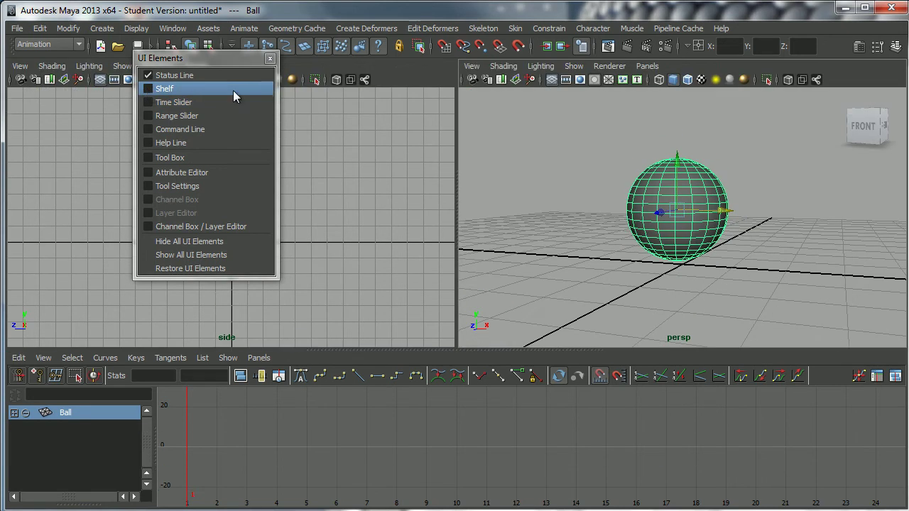
pyautogui.click(149, 76)
pyautogui.click(148, 75)
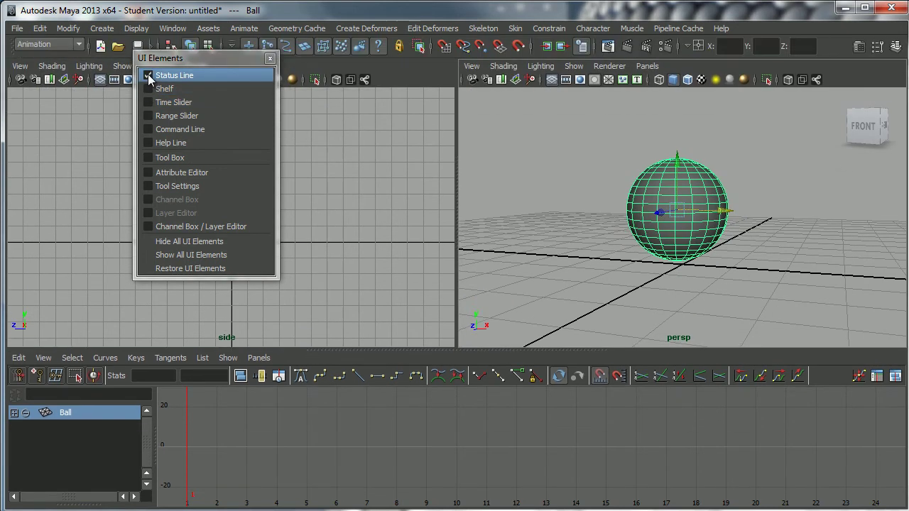
pyautogui.click(148, 76)
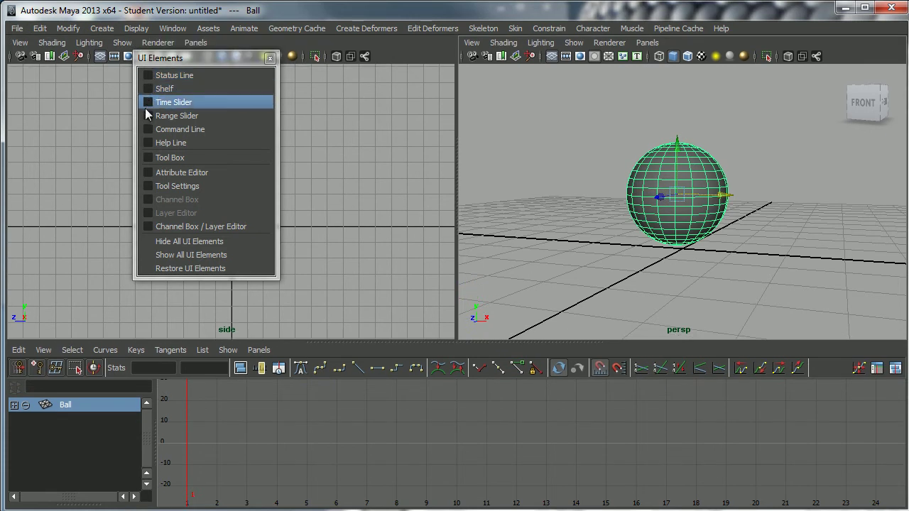
# Move the floating UI Elements window over the perspective view and show the Status Line.
pyautogui.moveTo(200, 57); pyautogui.dragTo(752, 102)
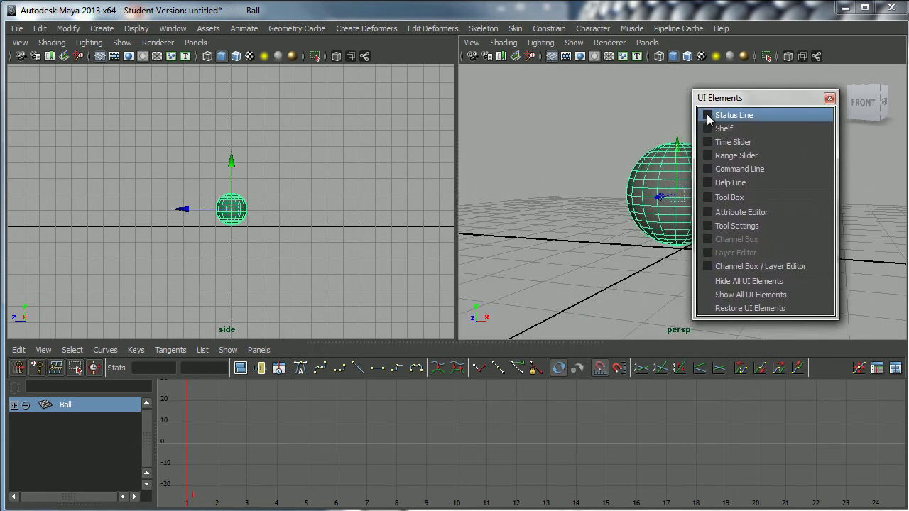
pyautogui.click(707, 116)
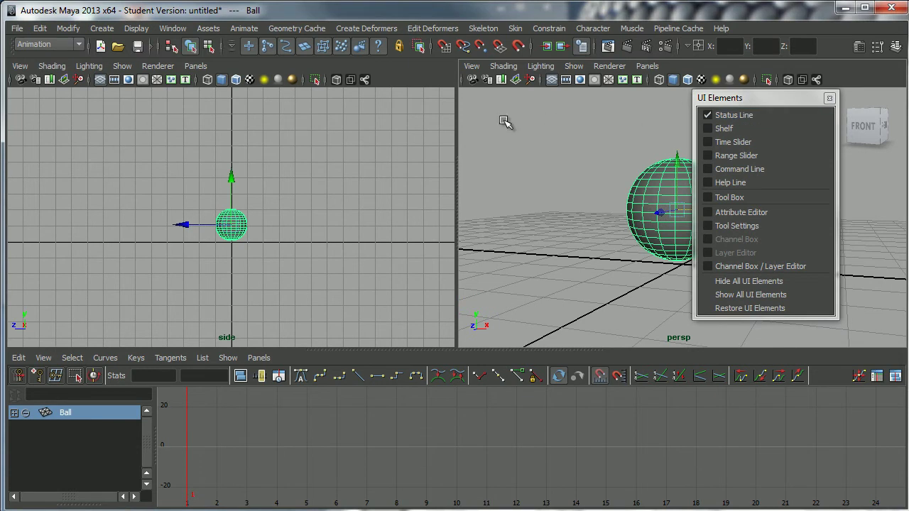
pyautogui.moveTo(760, 97); pyautogui.dragTo(749, 94)
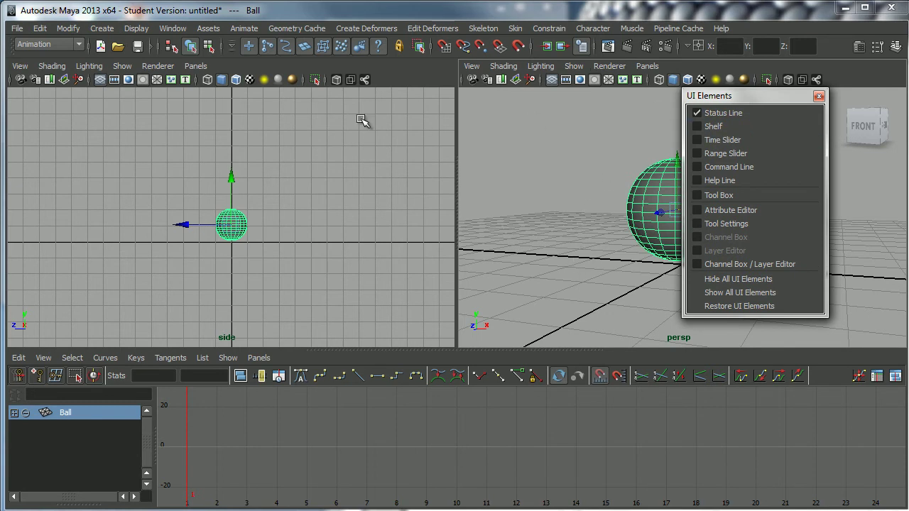
pyautogui.click(143, 33)
pyautogui.moveTo(161, 73)
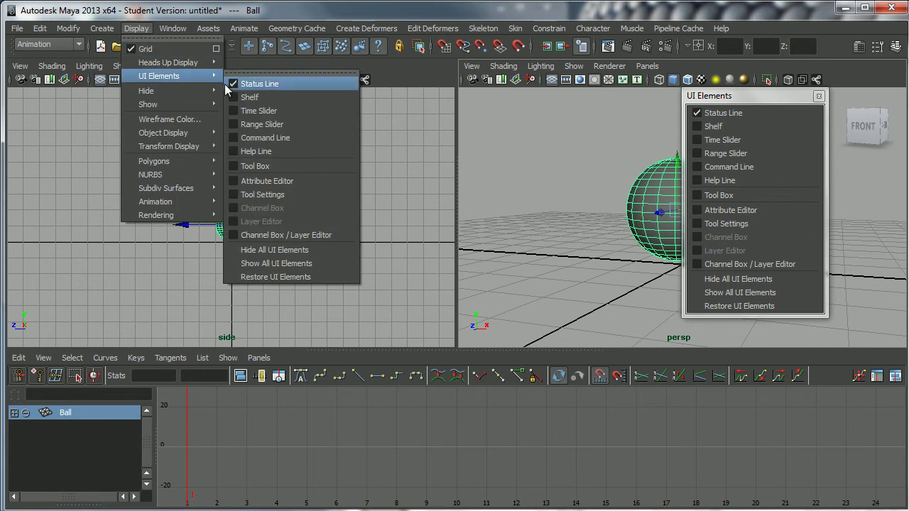
pyautogui.click(140, 32)
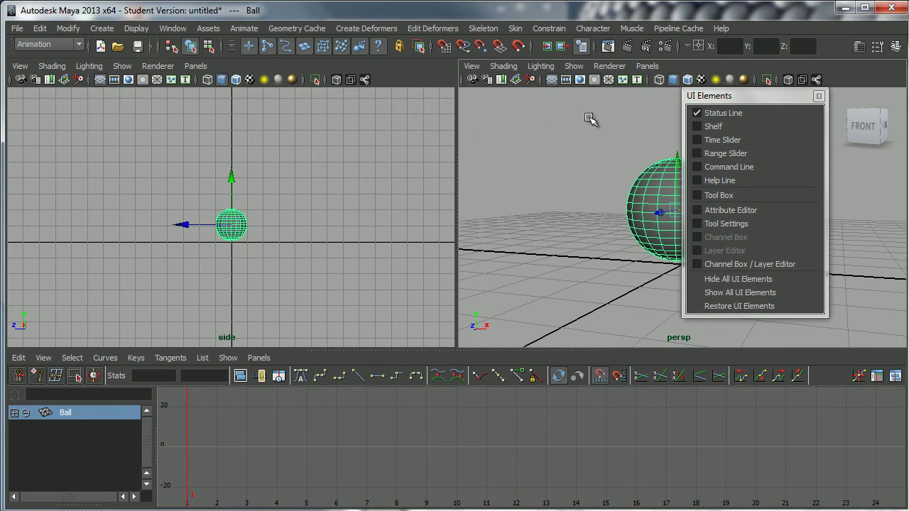
# Reposition the floating UI Elements window and toggle the Status Line off and on to compare the interface.
pyautogui.moveTo(745, 97); pyautogui.dragTo(724, 102)
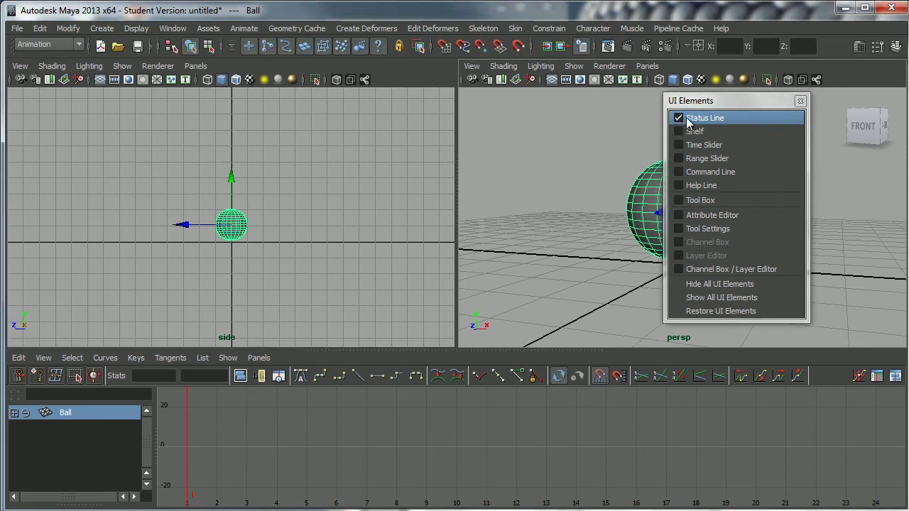
pyautogui.moveTo(729, 101); pyautogui.dragTo(692, 111)
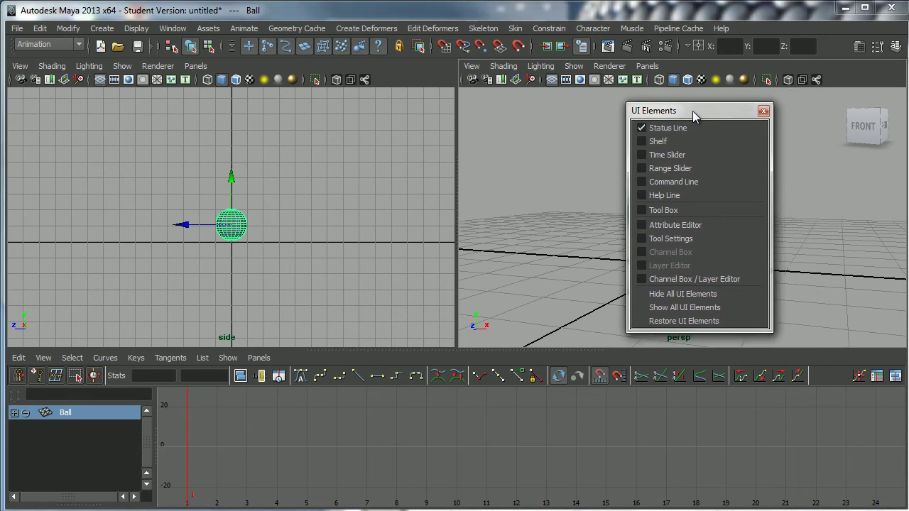
pyautogui.click(643, 128)
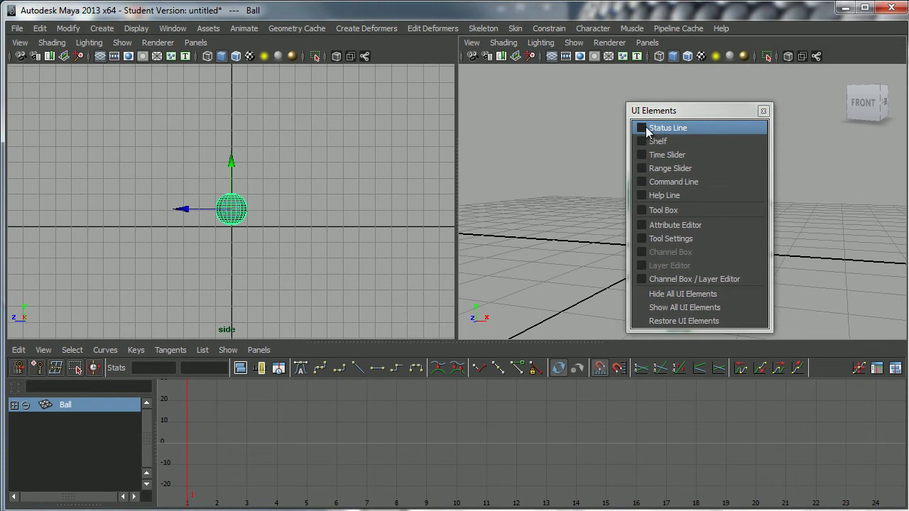
pyautogui.click(643, 128)
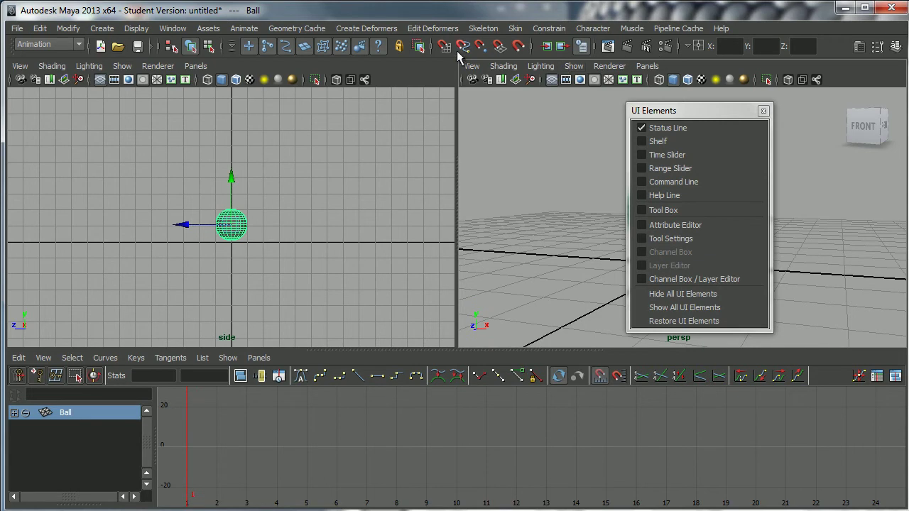
pyautogui.click(638, 128)
pyautogui.click(639, 128)
# Show the Shelf, view its Animation tools and hide the Shelf again.
pyautogui.click(642, 140)
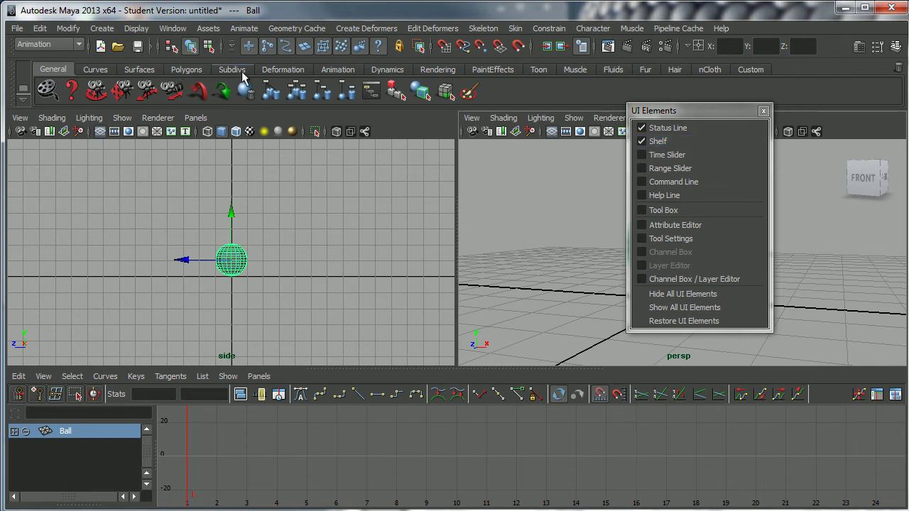
pyautogui.click(341, 74)
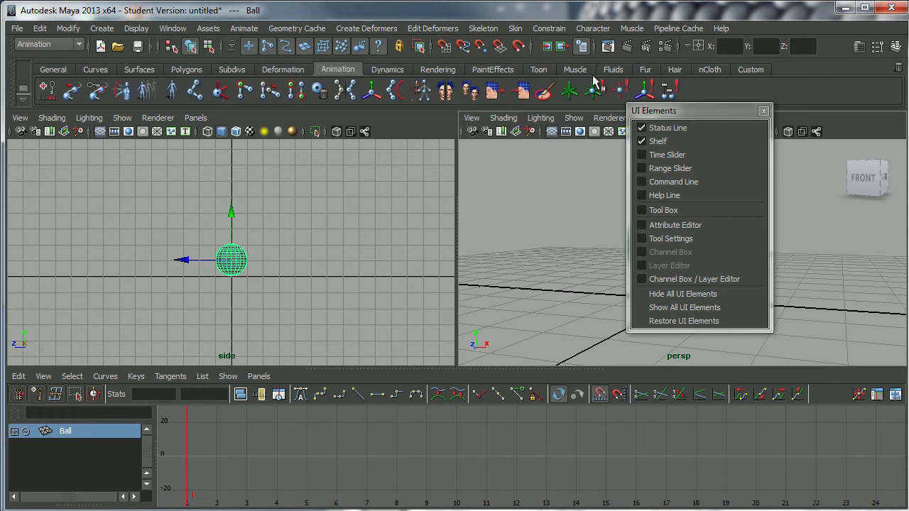
pyautogui.moveTo(687, 111); pyautogui.dragTo(688, 106)
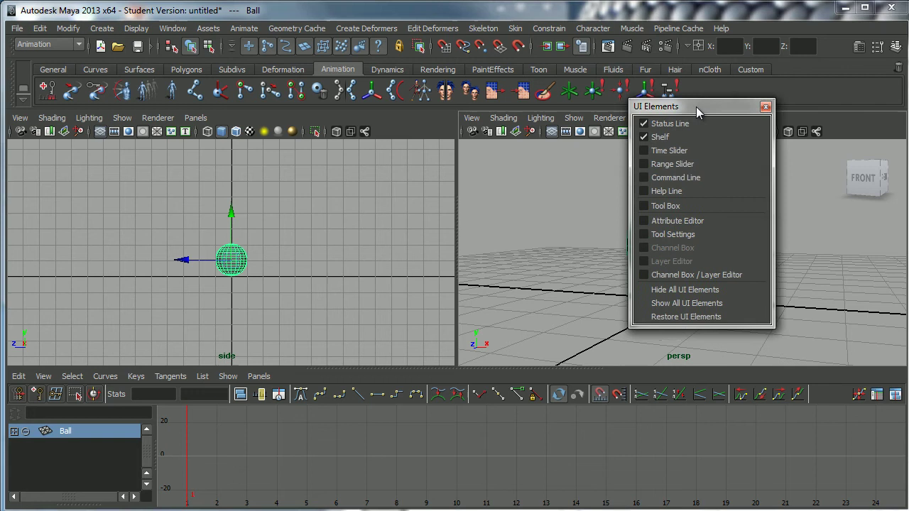
pyautogui.click(644, 136)
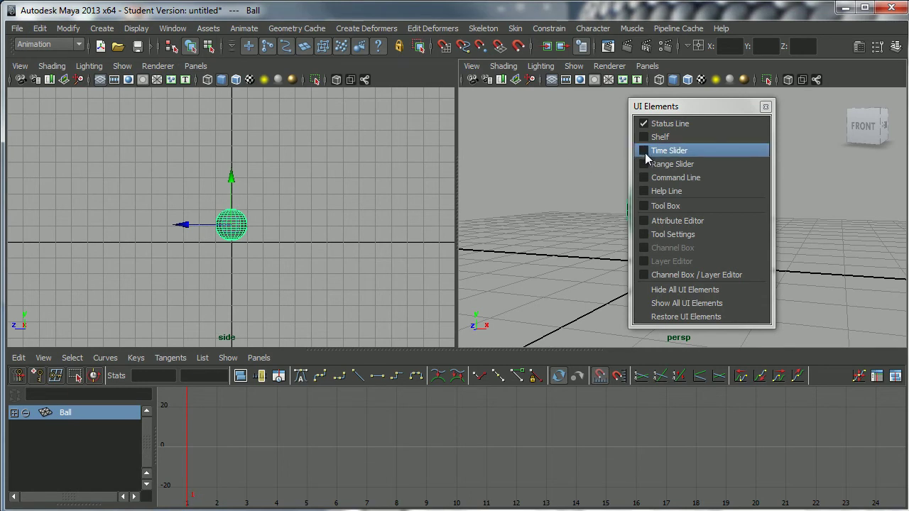
# Show the Time Slider and the Range Slider below the Graph Editor.
pyautogui.click(644, 151)
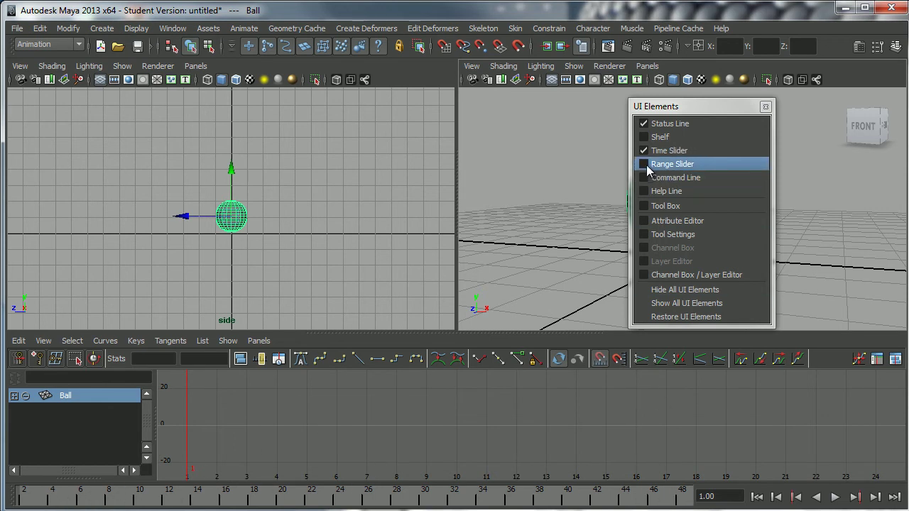
pyautogui.click(645, 165)
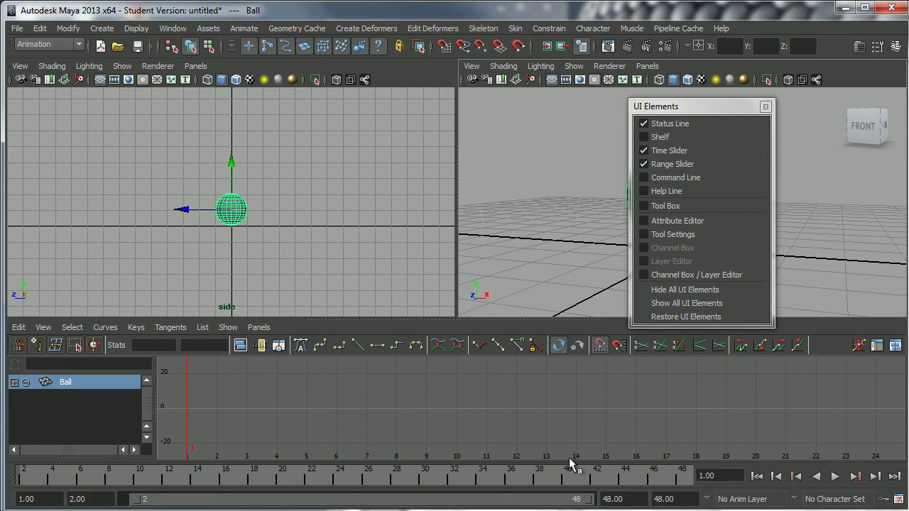
# Start the playback range at frame 1 and show the Command Line, Help Line and Tool Box.
pyautogui.moveTo(128, 502)
pyautogui.mouseDown()
pyautogui.moveTo(361, 501)
pyautogui.moveTo(116, 503)
pyautogui.mouseUp()
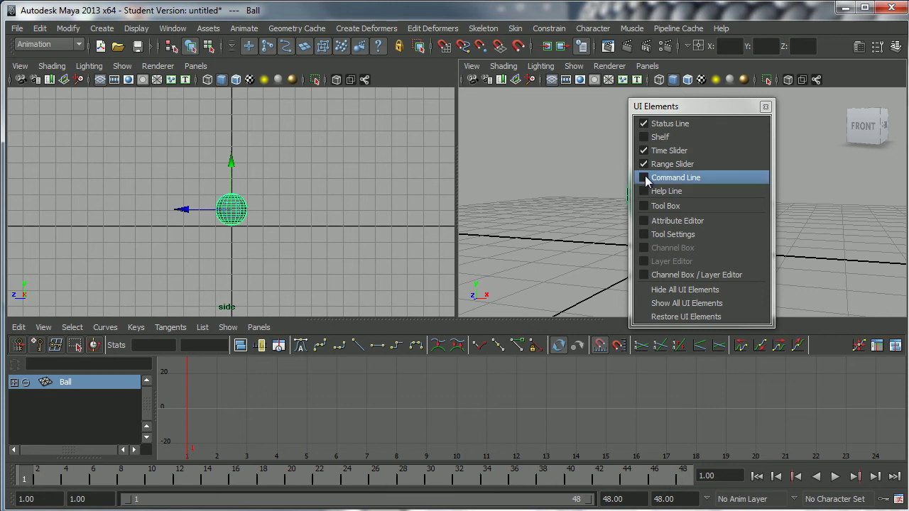
pyautogui.click(644, 179)
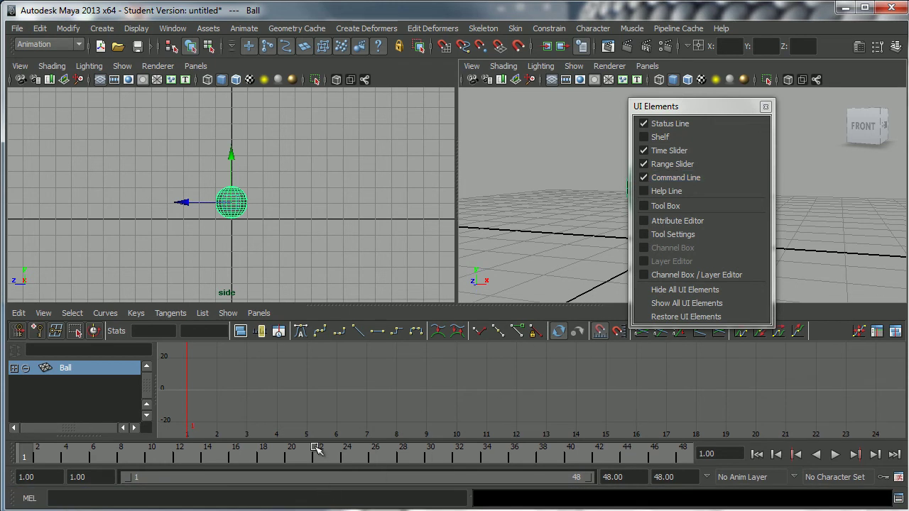
pyautogui.click(277, 196)
pyautogui.click(235, 202)
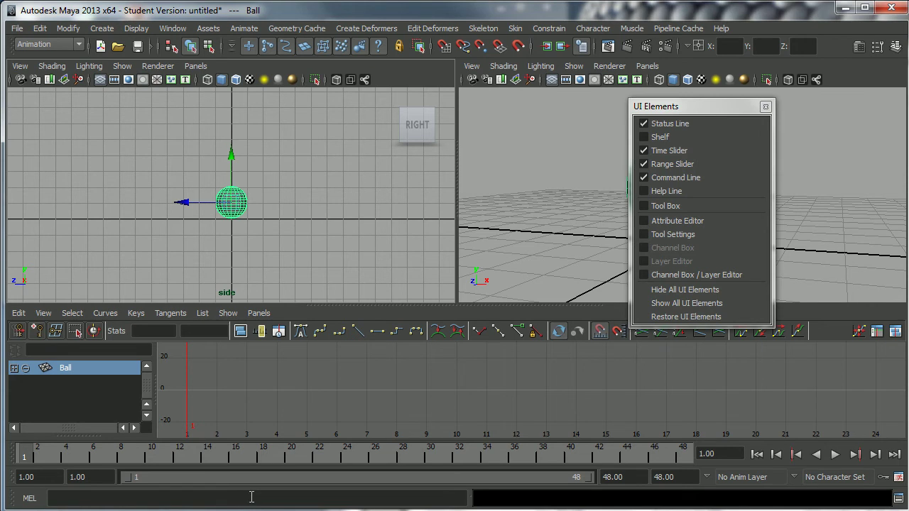
pyautogui.click(644, 191)
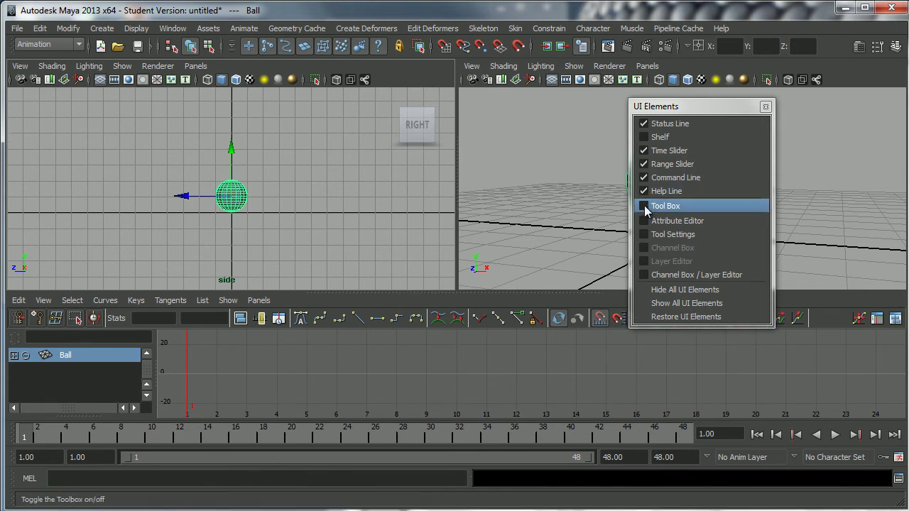
pyautogui.click(645, 206)
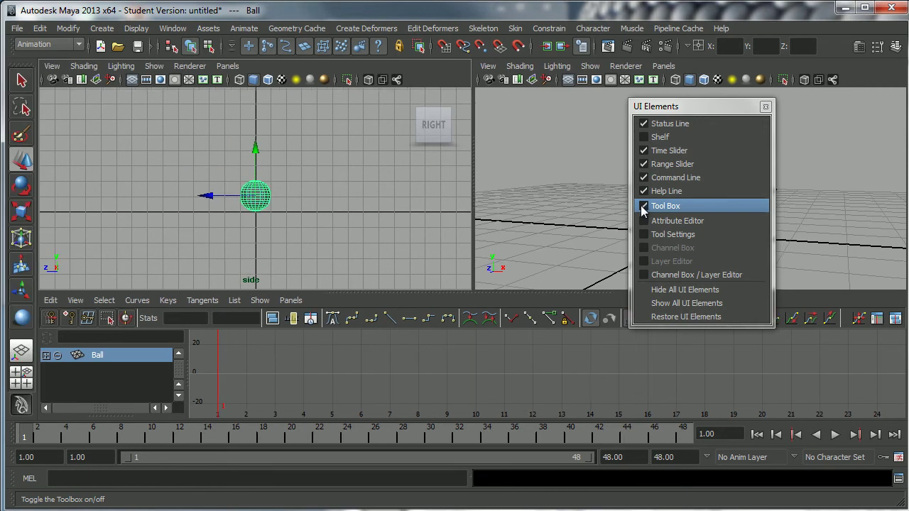
# Activate the Rotate, Scale and Move tools in turn to compare their manipulators on the ball.
pyautogui.click(23, 187)
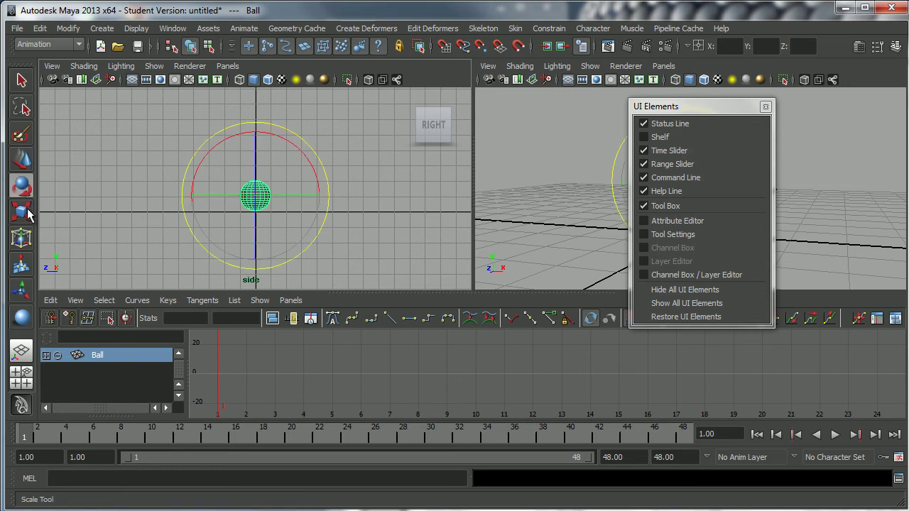
pyautogui.click(25, 216)
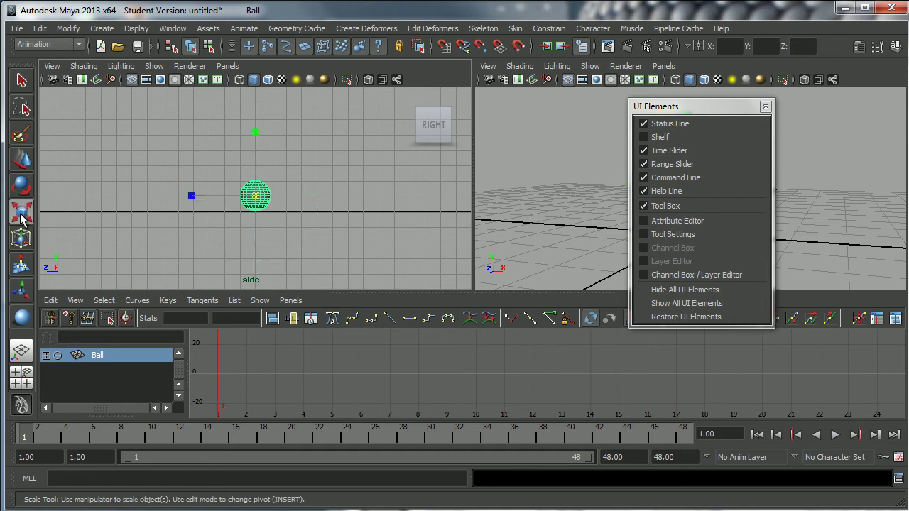
pyautogui.click(22, 161)
pyautogui.click(22, 187)
pyautogui.click(24, 212)
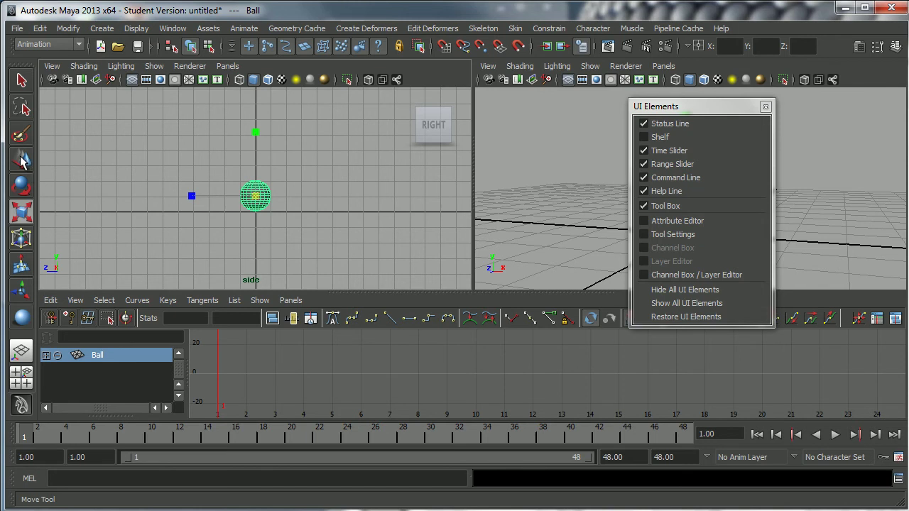
pyautogui.click(30, 169)
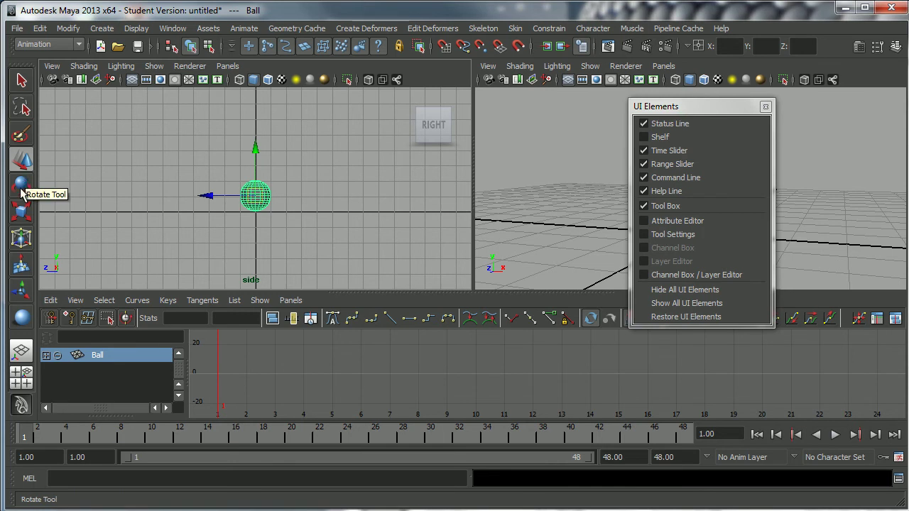
pyautogui.click(27, 185)
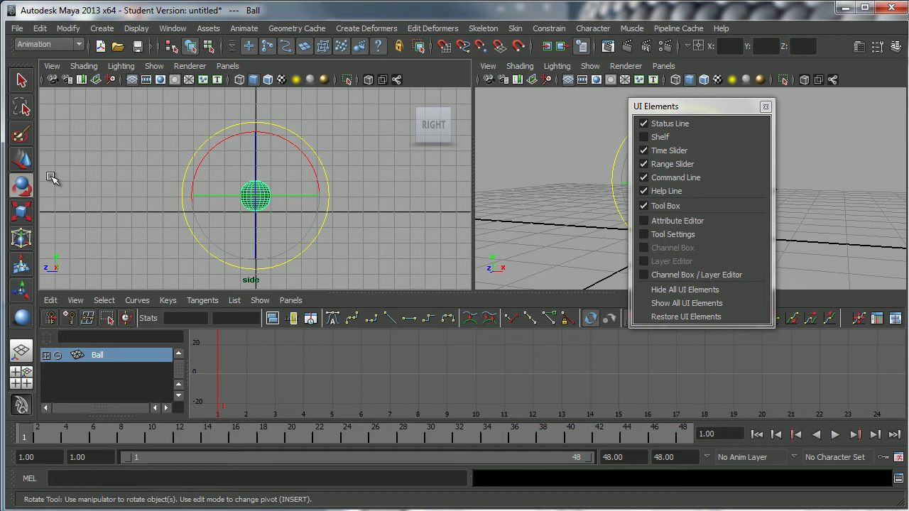
# Cycle repeatedly through the Move, Rotate and Scale manipulators on the ball, ending with the Scale tool.
pyautogui.press('r')
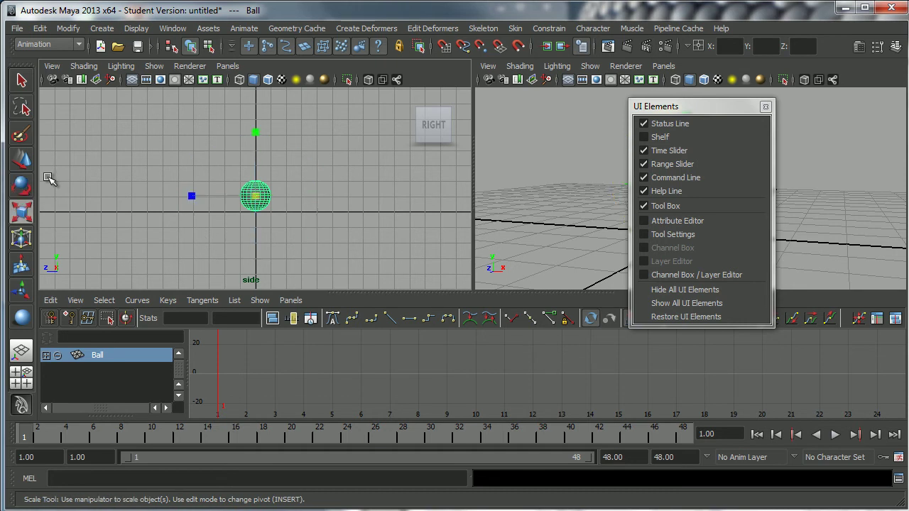
pyautogui.press('w')
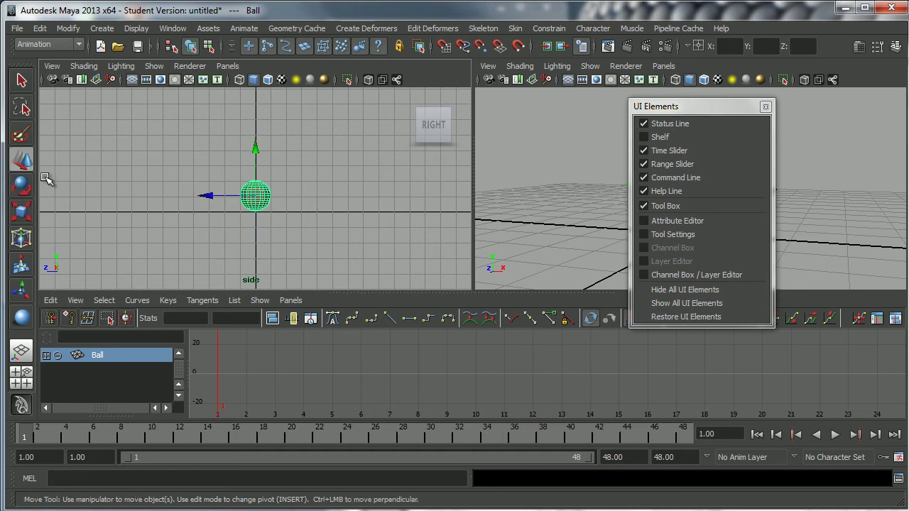
pyautogui.press('e')
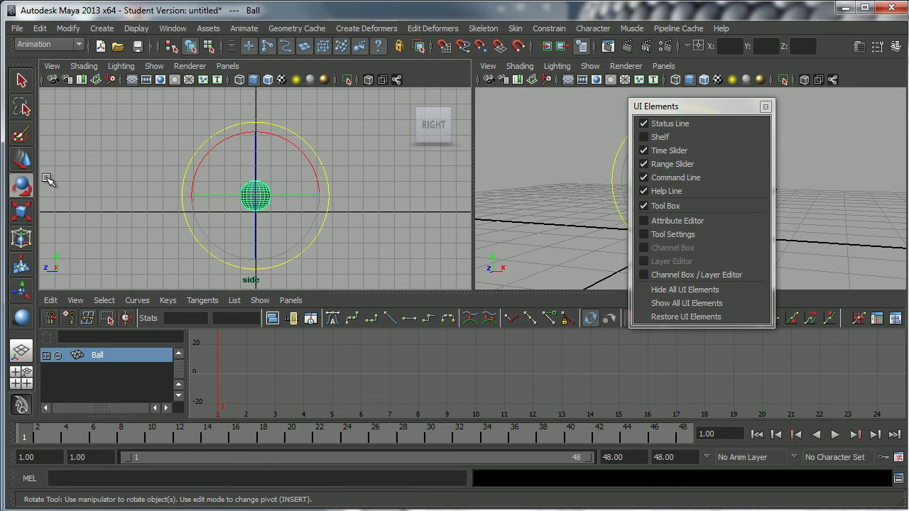
pyautogui.press('r')
pyautogui.press('w')
pyautogui.press('e')
pyautogui.press('r')
pyautogui.press('w')
pyautogui.press('e')
pyautogui.press('r')
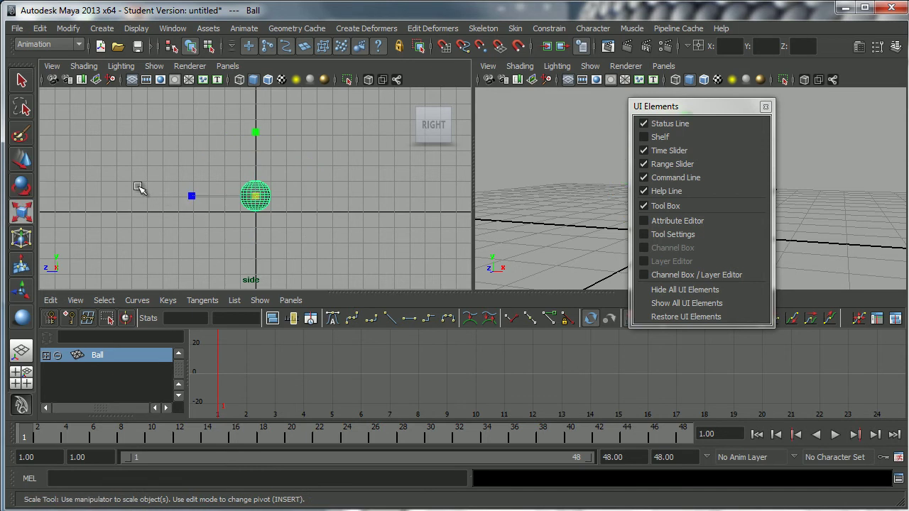
pyautogui.click(23, 165)
pyautogui.click(22, 186)
pyautogui.click(22, 212)
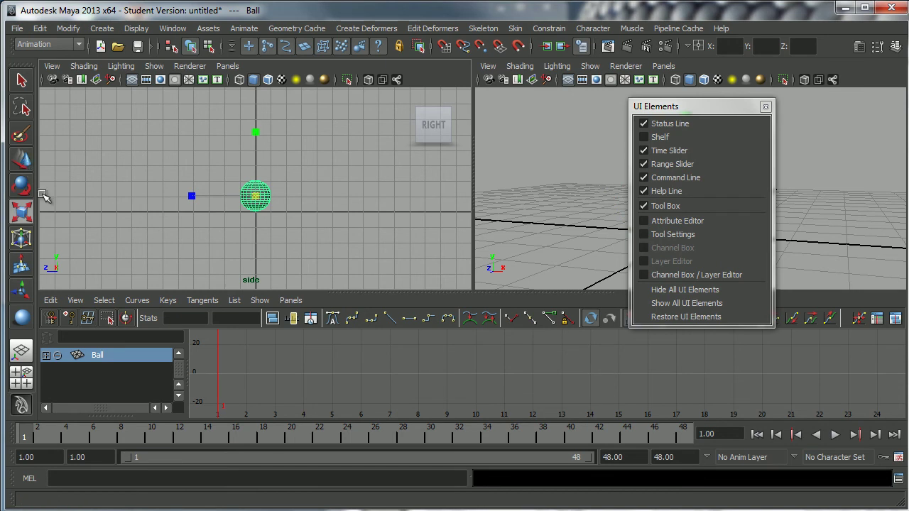
# Show the Attribute Editor, toggle it off and on, and shift the floating UI Elements window away from it.
pyautogui.click(643, 220)
pyautogui.moveTo(716, 108); pyautogui.dragTo(417, 126)
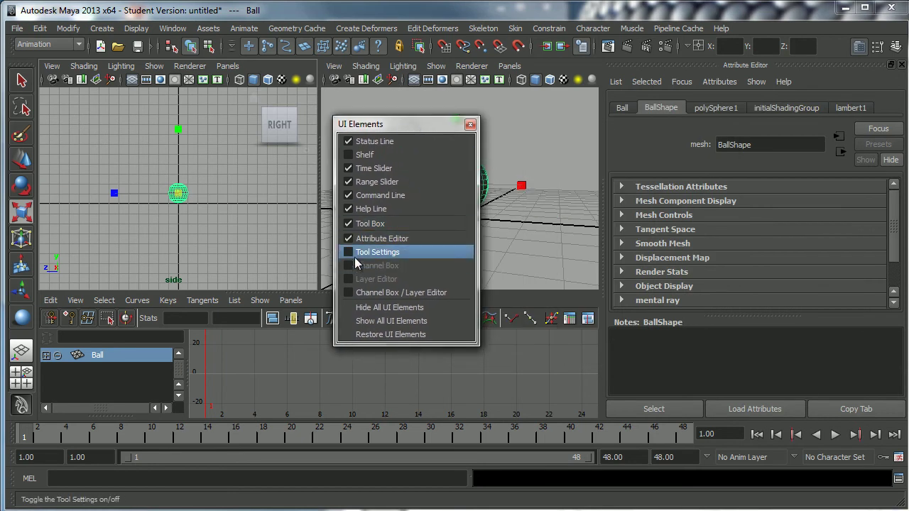
pyautogui.click(348, 239)
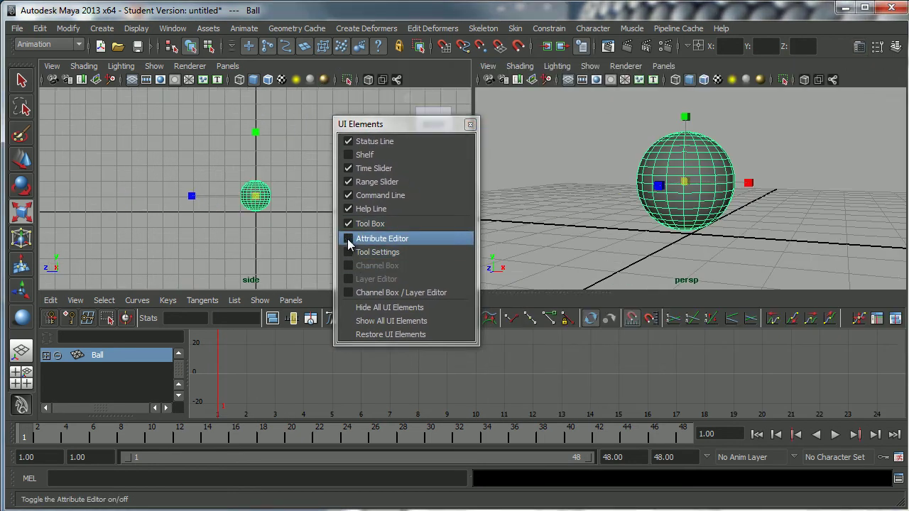
pyautogui.click(348, 239)
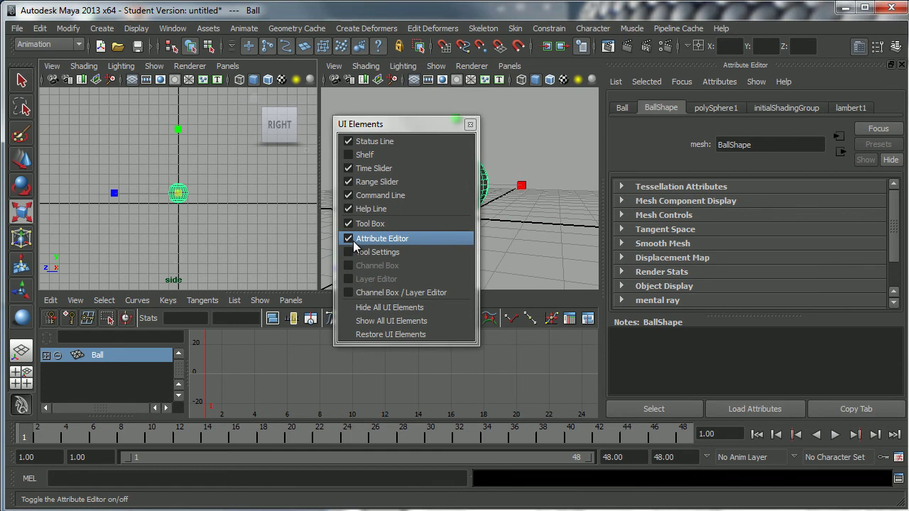
# Show the Channel Box / Layer Editor and alternate it with the Attribute Editor, leaving the Channel Box in front.
pyautogui.click(348, 292)
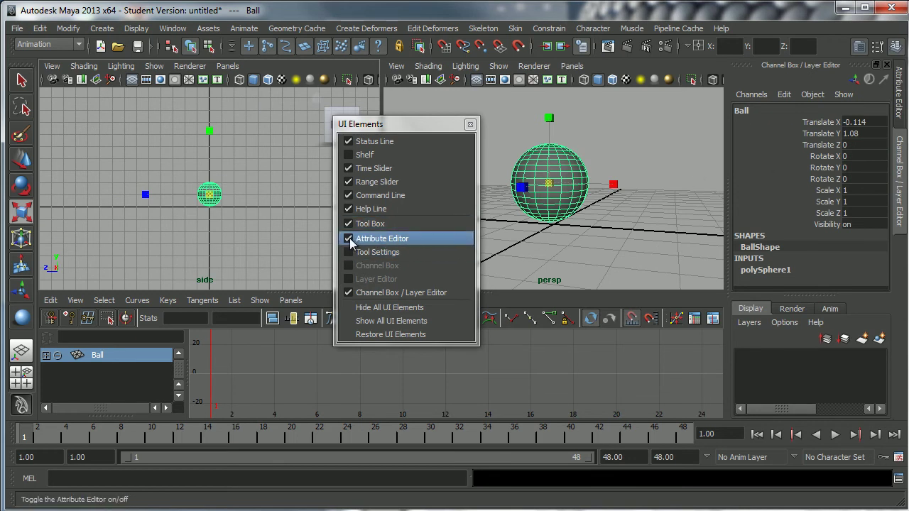
pyautogui.click(900, 104)
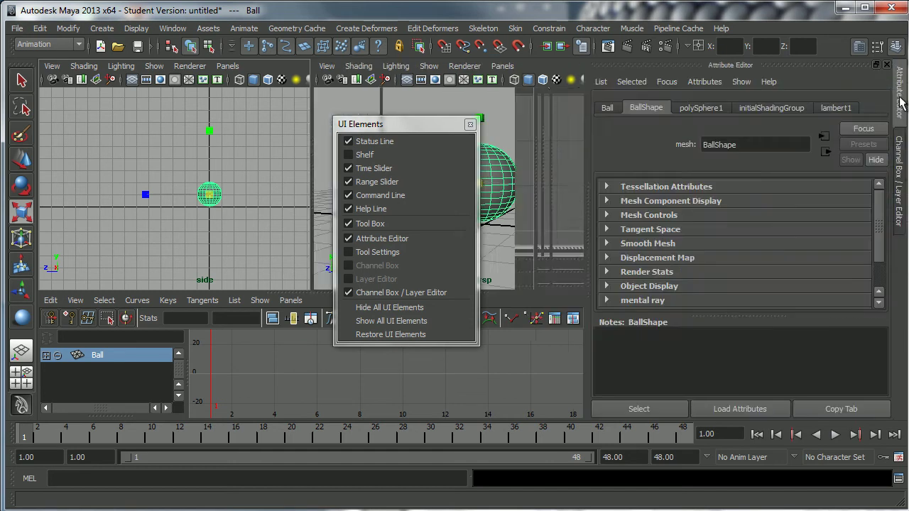
pyautogui.click(901, 156)
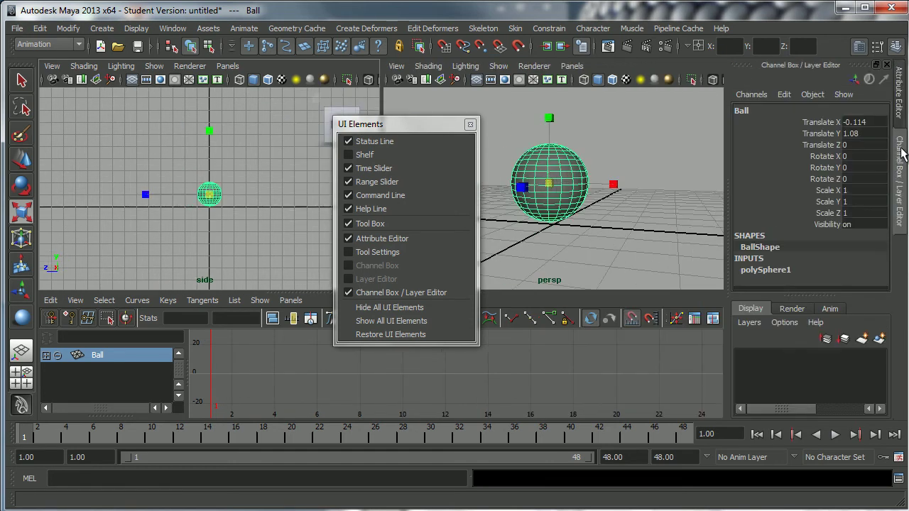
pyautogui.click(901, 104)
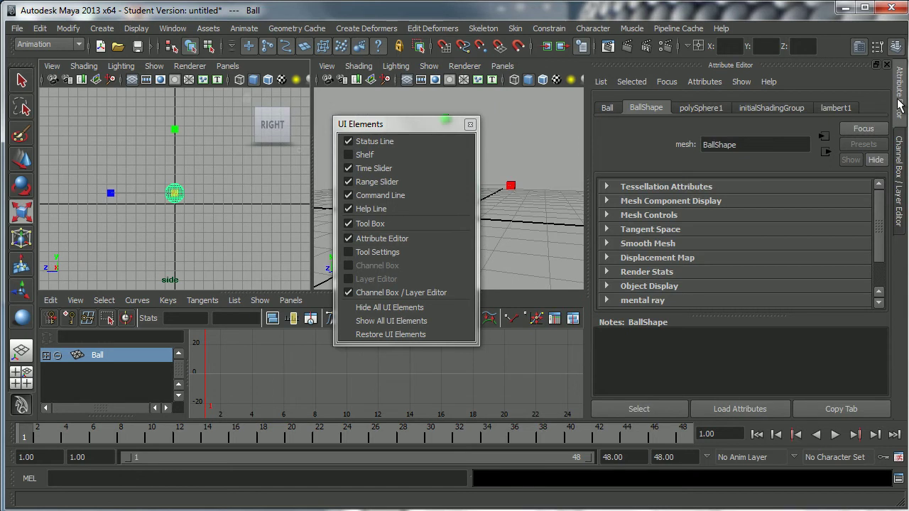
pyautogui.click(901, 158)
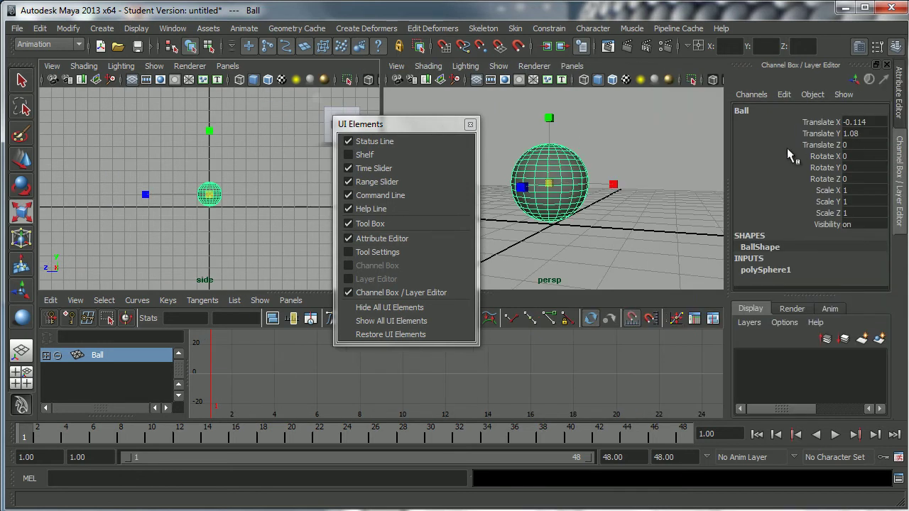
# Open the Move tool's settings and move the ball to about Translate X 0.101 and Translate Y 1.123.
pyautogui.keyDown('alt'); pyautogui.moveTo(576, 213); pyautogui.dragTo(587, 234); pyautogui.keyUp('alt')
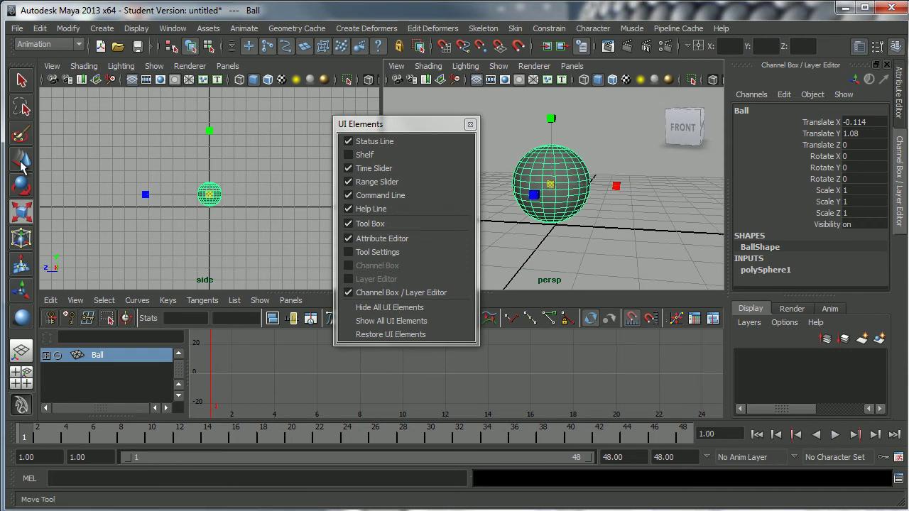
pyautogui.doubleClick(22, 161)
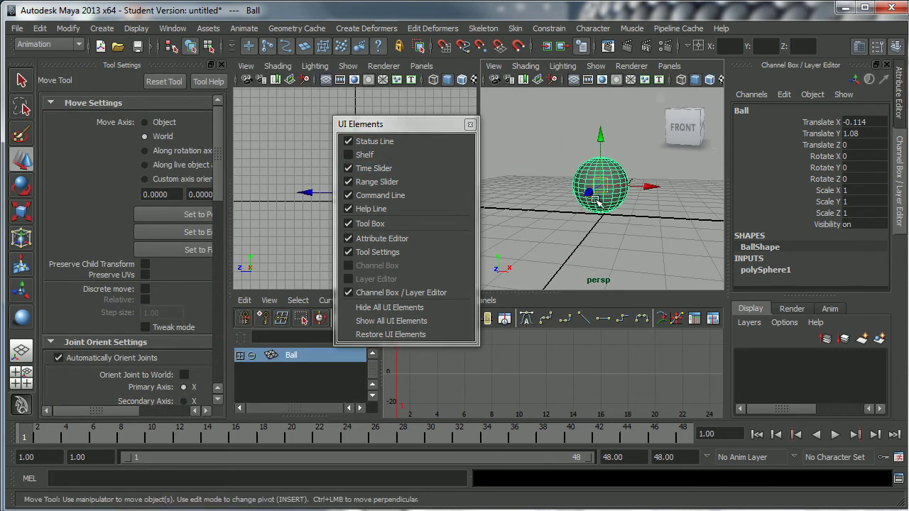
pyautogui.keyDown('alt'); pyautogui.moveTo(602, 214); pyautogui.dragTo(584, 221); pyautogui.keyUp('alt')
pyautogui.keyDown('alt'); pyautogui.moveTo(585, 221); pyautogui.dragTo(610, 193, button='right'); pyautogui.keyUp('alt')
pyautogui.moveTo(585, 142)
pyautogui.mouseDown()
pyautogui.moveTo(586, 106)
pyautogui.moveTo(586, 144)
pyautogui.moveTo(599, 116)
pyautogui.moveTo(583, 148)
pyautogui.mouseUp()
pyautogui.moveTo(641, 197)
pyautogui.mouseDown()
pyautogui.moveTo(687, 196)
pyautogui.moveTo(629, 191)
pyautogui.moveTo(648, 195)
pyautogui.mouseUp()
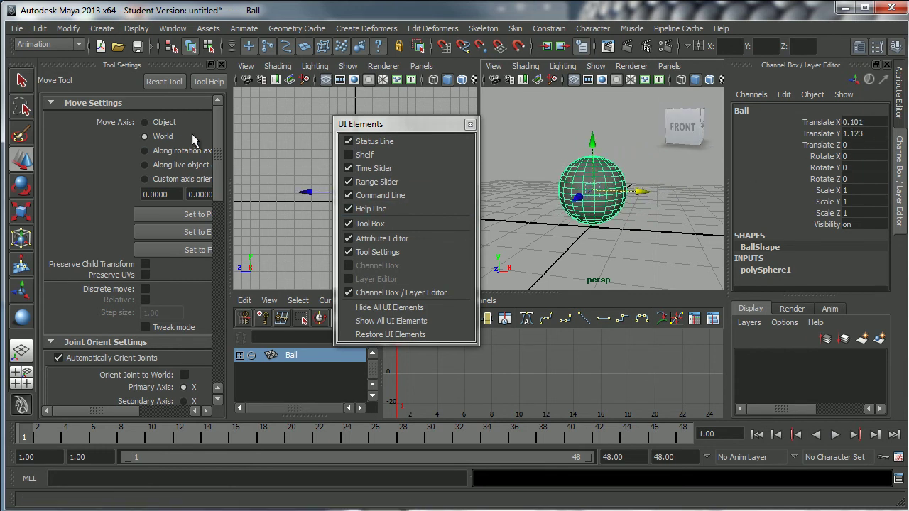
# Lower the ball to a Translate Y of about 1.042 and close the Tool Settings.
pyautogui.moveTo(436, 125); pyautogui.dragTo(774, 184)
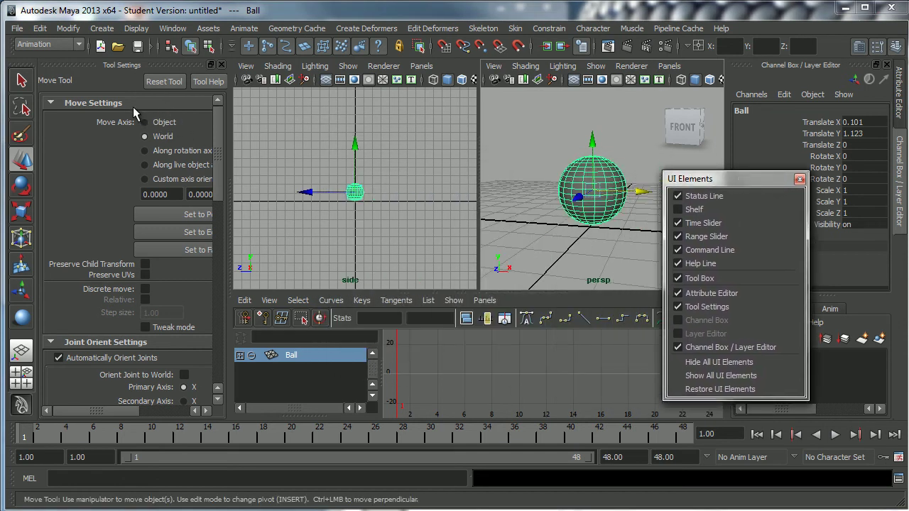
pyautogui.moveTo(592, 142); pyautogui.dragTo(491, 150)
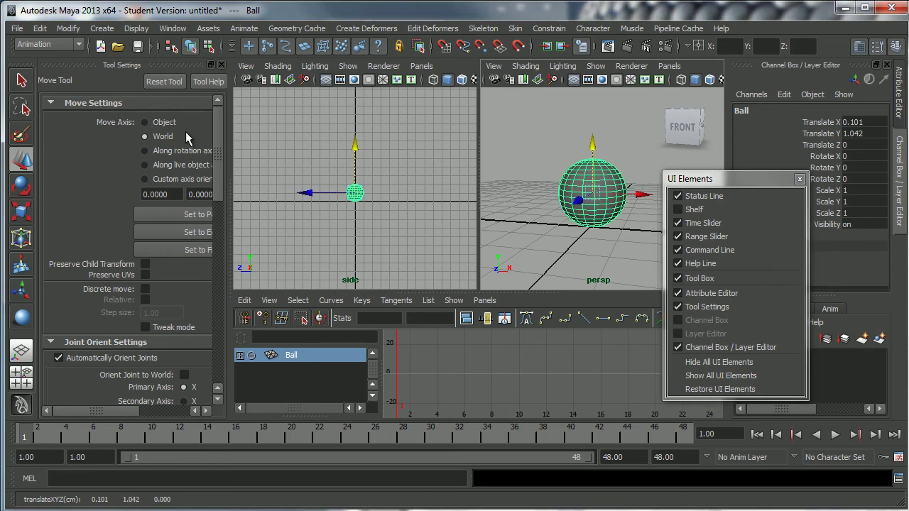
pyautogui.click(221, 65)
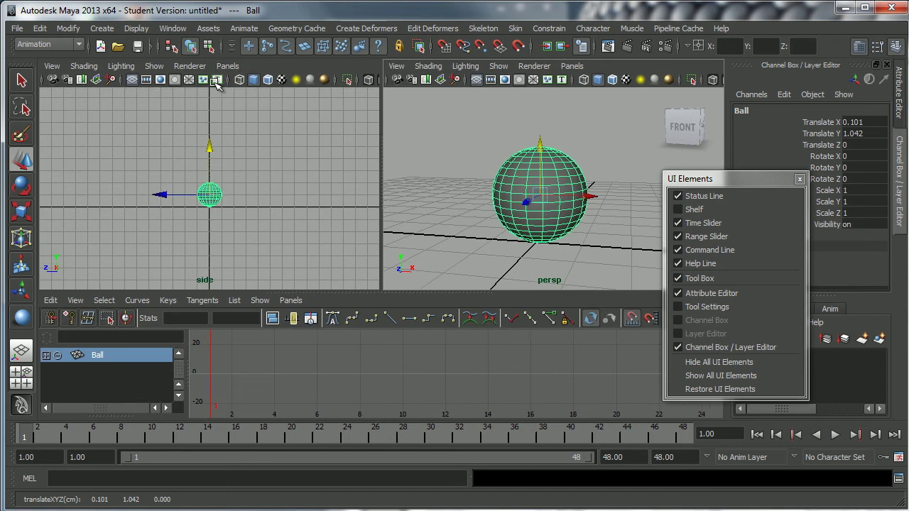
# Reposition the floating UI Elements window over the views and close it.
pyautogui.moveTo(739, 178); pyautogui.dragTo(512, 115)
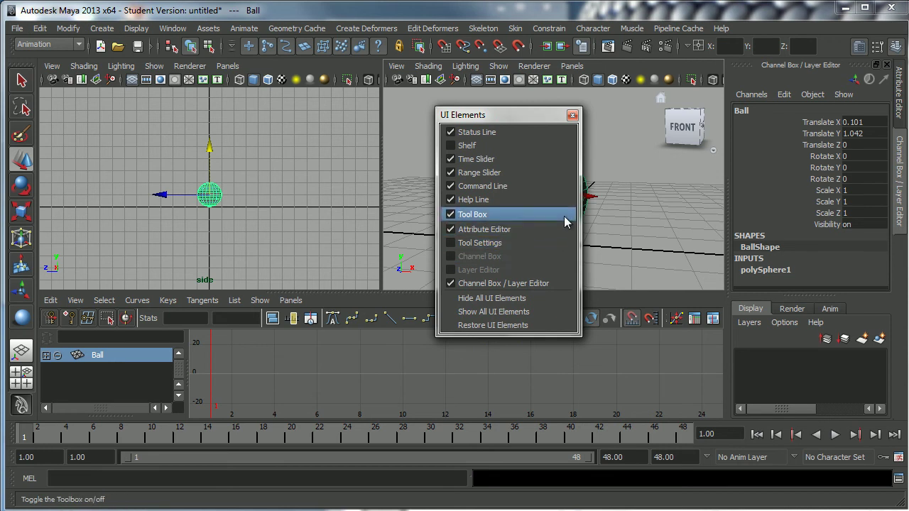
pyautogui.moveTo(535, 116); pyautogui.dragTo(500, 125)
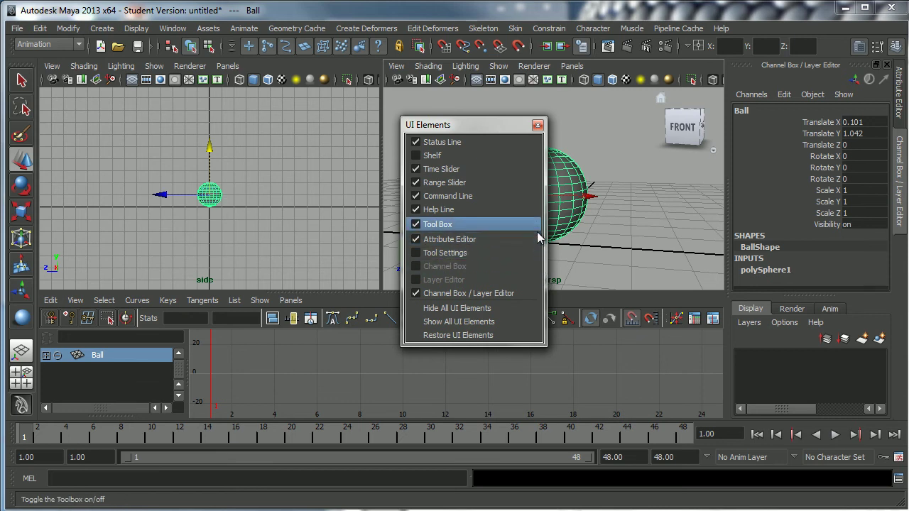
pyautogui.click(538, 126)
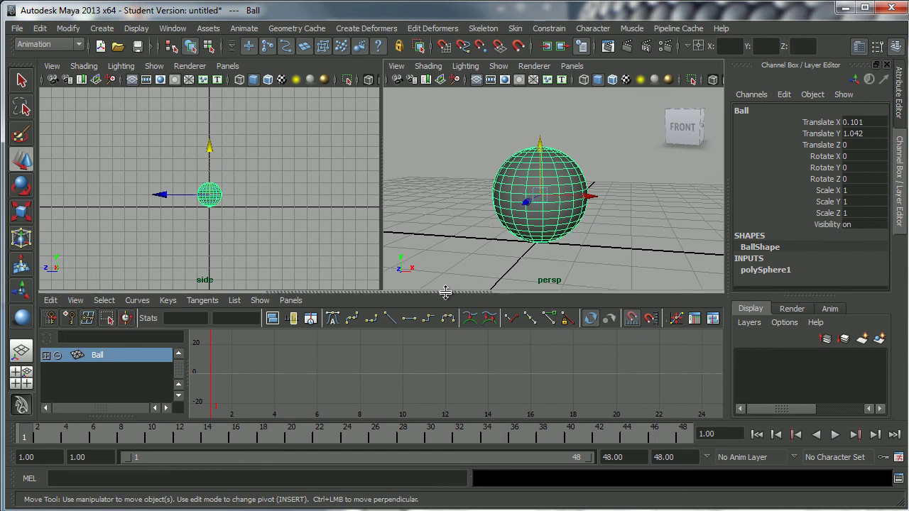
# Enlarge the side and perspective views by shortening the Graph Editor pane, and reframe the ball in perspective.
pyautogui.moveTo(446, 290); pyautogui.dragTo(449, 323)
pyautogui.scroll(3, 458, 247)
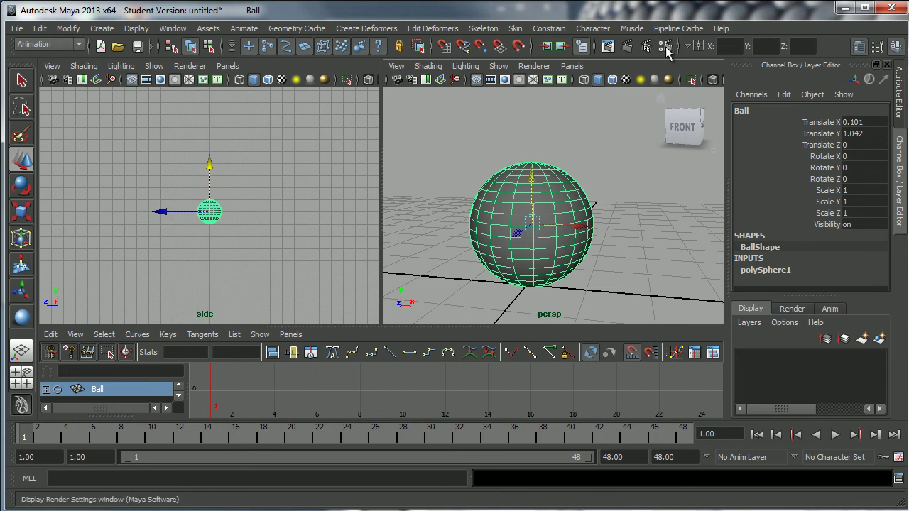
pyautogui.moveTo(600, 177)
pyautogui.keyDown('alt'); pyautogui.mouseDown()
pyautogui.moveTo(603, 208)
pyautogui.moveTo(606, 186)
pyautogui.moveTo(594, 192)
pyautogui.mouseUp(); pyautogui.keyUp('alt')
pyautogui.keyDown('alt'); pyautogui.moveTo(595, 192); pyautogui.dragTo(547, 197, button='right'); pyautogui.keyUp('alt')
pyautogui.keyDown('alt'); pyautogui.moveTo(547, 196); pyautogui.dragTo(574, 193); pyautogui.keyUp('alt')
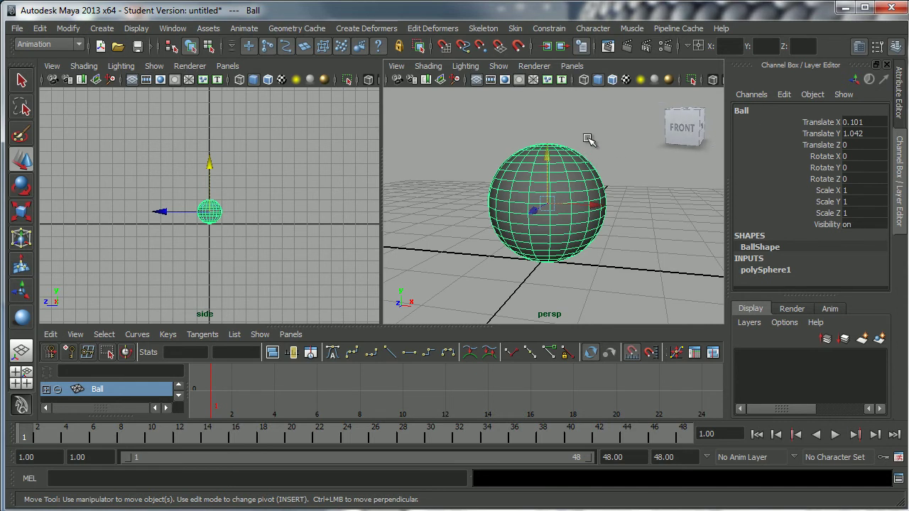
# Open the Render Settings, move the window clear of its starting spot to review the common options, and close it.
pyautogui.click(665, 47)
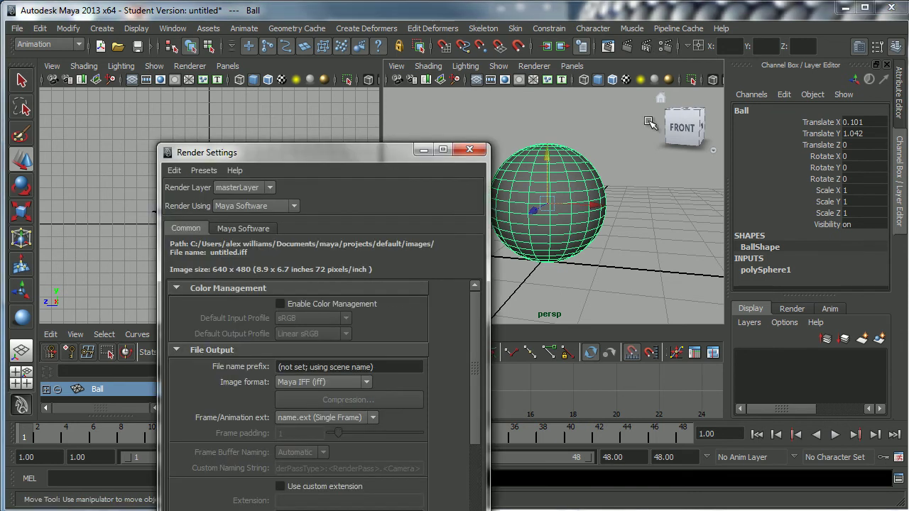
pyautogui.moveTo(397, 150); pyautogui.dragTo(422, 120)
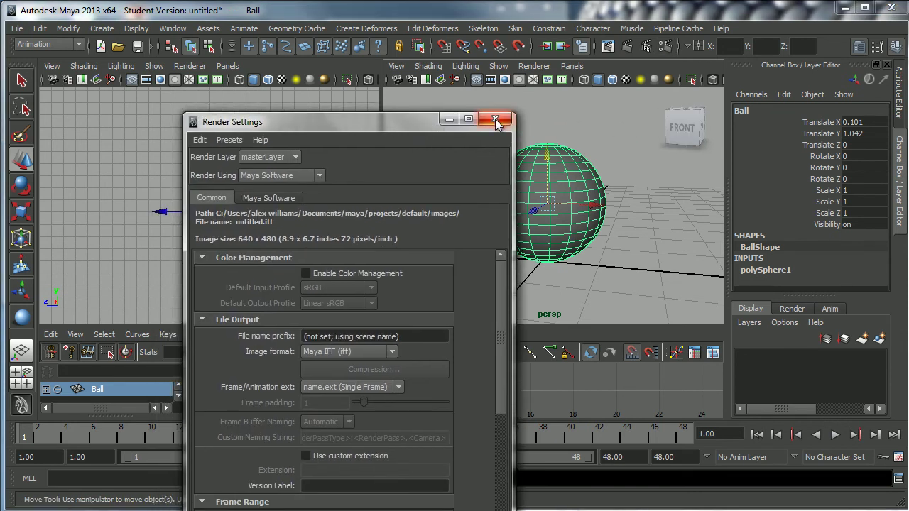
pyautogui.click(496, 119)
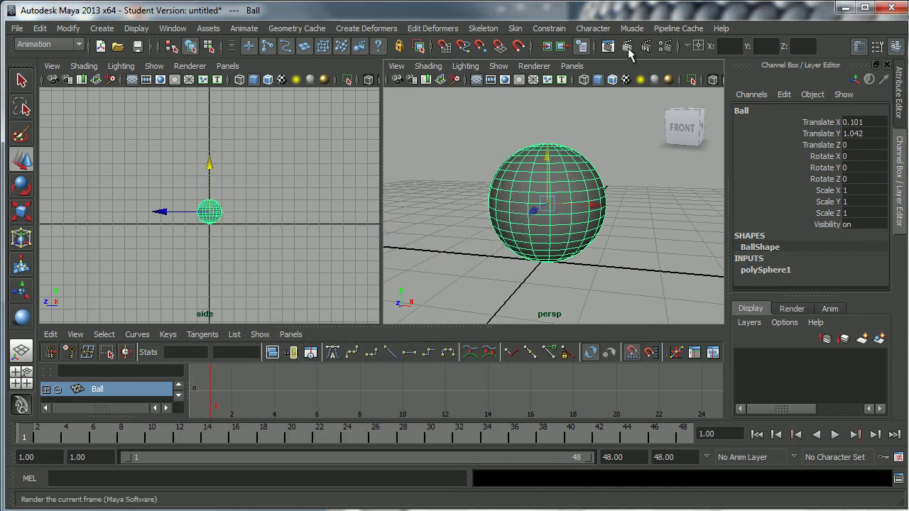
# Render the current frame of the perspective view, reposition the Render View window, and close it.
pyautogui.click(627, 48)
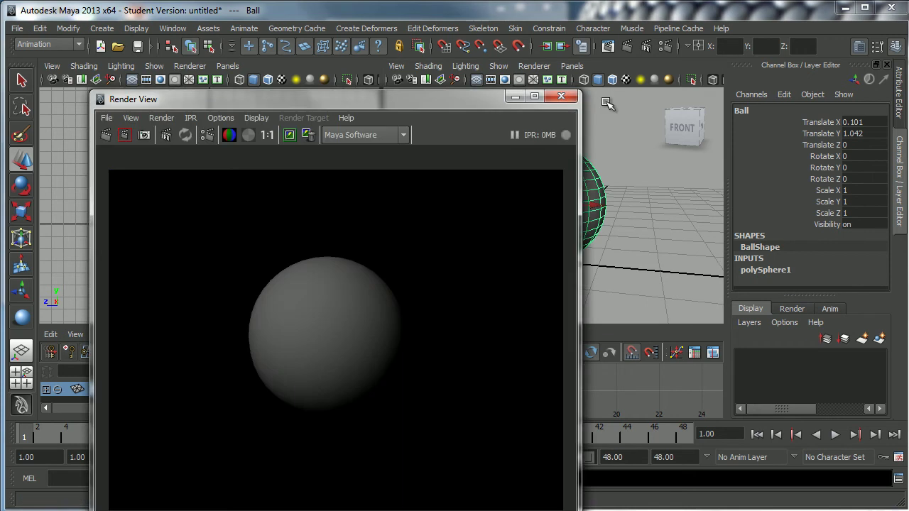
pyautogui.moveTo(479, 96); pyautogui.dragTo(435, 44)
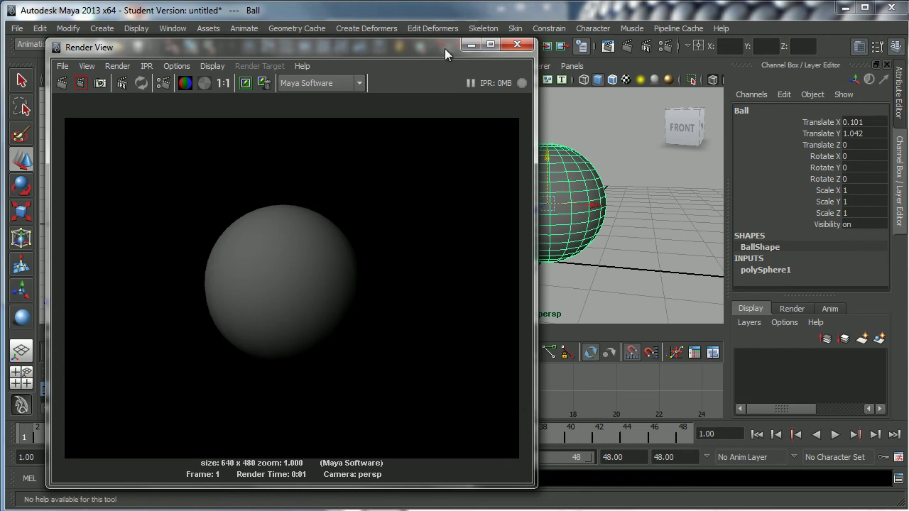
pyautogui.click(517, 47)
# Render the ball again from a slightly rotated perspective angle, dismiss the view-selection prompt, and close the Render View.
pyautogui.keyDown('alt'); pyautogui.moveTo(596, 197); pyautogui.dragTo(583, 158); pyautogui.keyUp('alt')
pyautogui.moveTo(579, 211)
pyautogui.keyDown('alt'); pyautogui.mouseDown()
pyautogui.moveTo(566, 206)
pyautogui.moveTo(574, 215)
pyautogui.moveTo(574, 204)
pyautogui.mouseUp(); pyautogui.keyUp('alt')
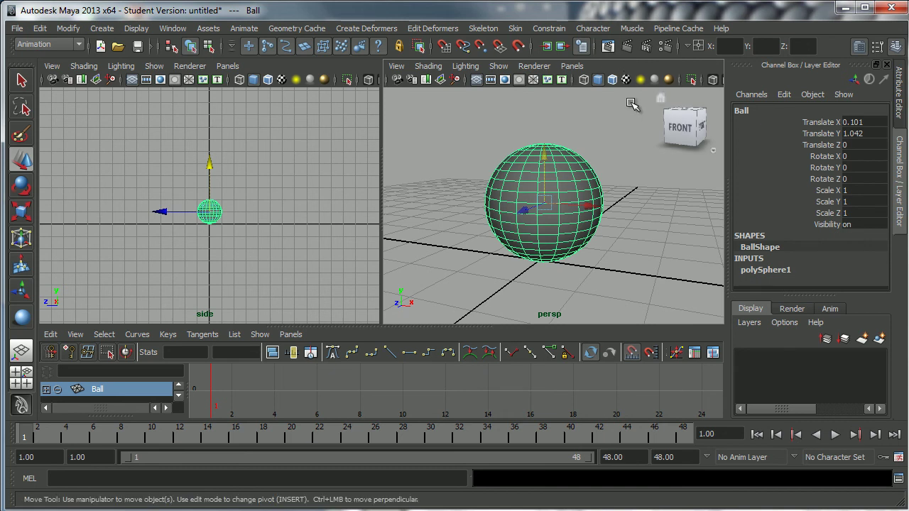
pyautogui.click(608, 47)
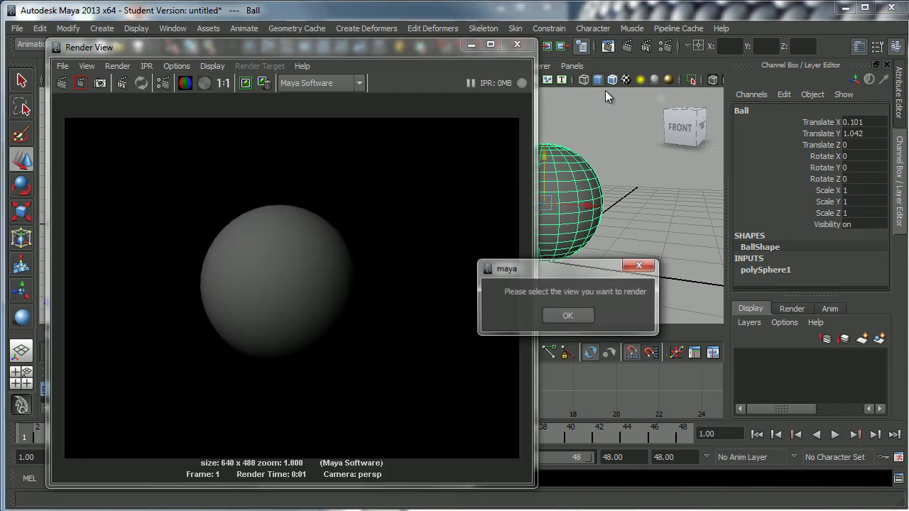
pyautogui.click(576, 314)
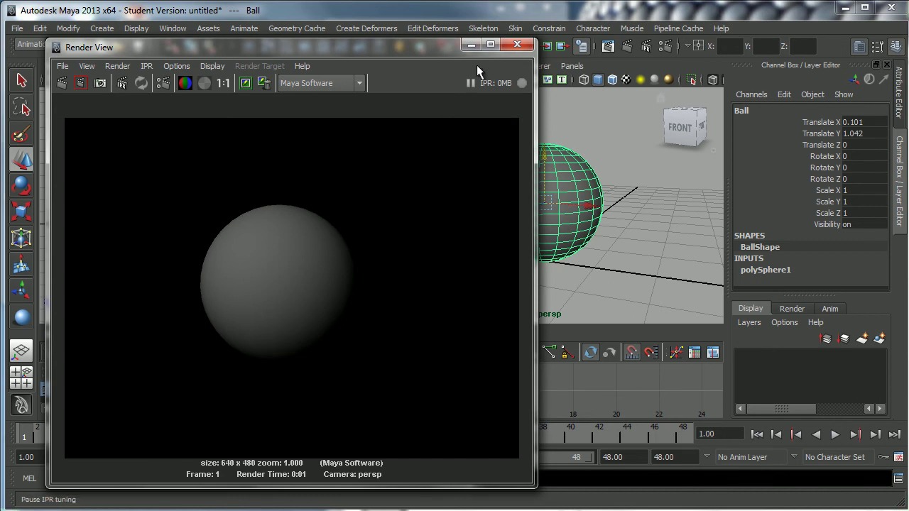
pyautogui.click(517, 44)
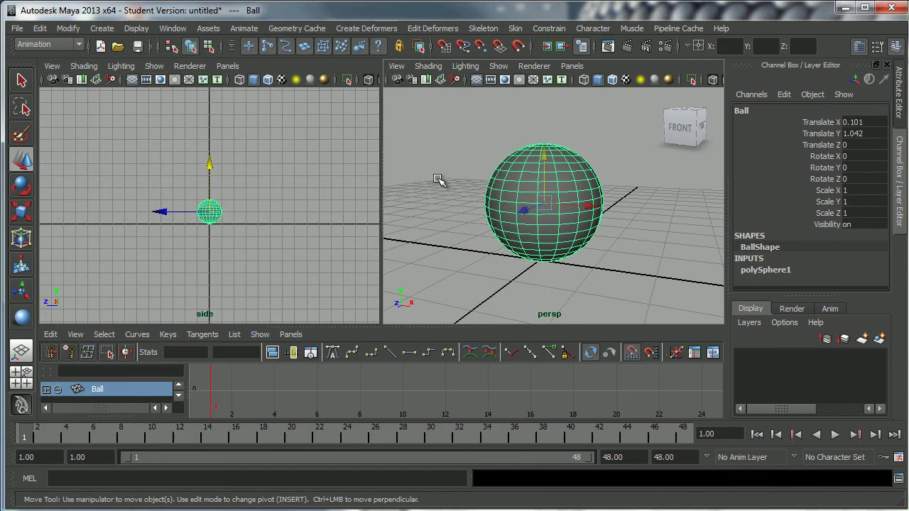
# Switch to component selection mode and select a patch of vertices on the ball's upper side in the perspective view.
pyautogui.keyDown('alt'); pyautogui.moveTo(432, 166); pyautogui.dragTo(451, 197); pyautogui.keyUp('alt')
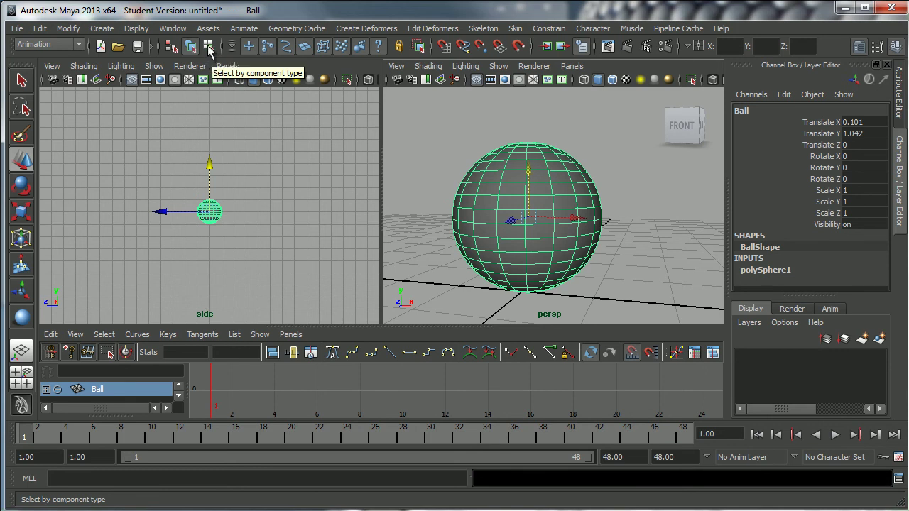
pyautogui.click(209, 47)
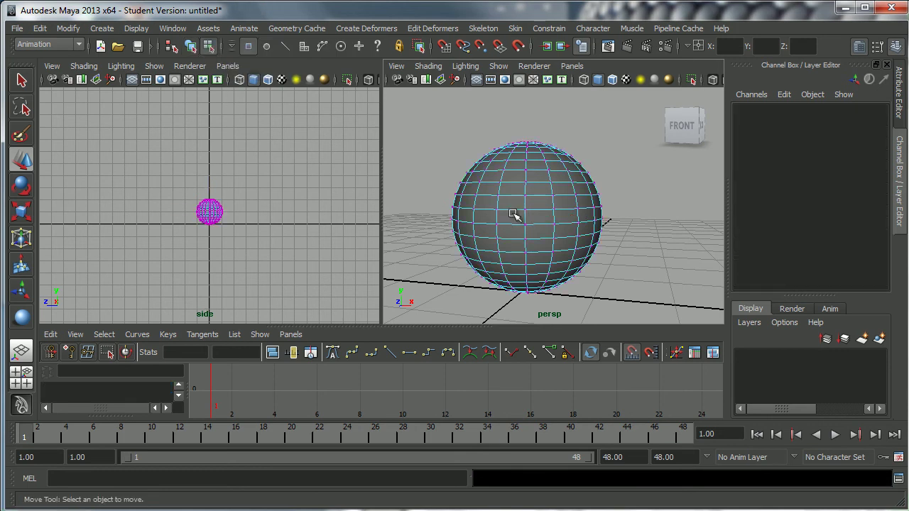
pyautogui.scroll(6, 538, 213)
pyautogui.keyDown('alt'); pyautogui.moveTo(568, 215); pyautogui.dragTo(516, 152); pyautogui.keyUp('alt')
pyautogui.keyDown('alt'); pyautogui.moveTo(515, 191); pyautogui.dragTo(587, 181); pyautogui.keyUp('alt')
pyautogui.keyDown('alt'); pyautogui.moveTo(587, 180); pyautogui.dragTo(565, 217, button='middle'); pyautogui.keyUp('alt')
pyautogui.keyDown('alt'); pyautogui.moveTo(565, 216); pyautogui.dragTo(538, 220, button='right'); pyautogui.keyUp('alt')
pyautogui.keyDown('alt'); pyautogui.moveTo(538, 221); pyautogui.dragTo(589, 211); pyautogui.keyUp('alt')
pyautogui.moveTo(542, 116); pyautogui.dragTo(619, 195)
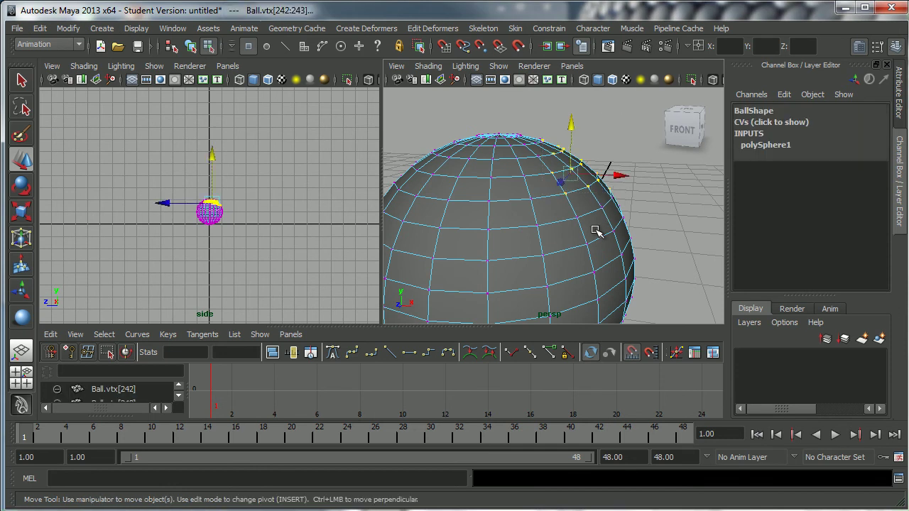
# Try pulling the selected patch of vertices up out of the ball with the Move tool and undo the move.
pyautogui.scroll(-5, 573, 239)
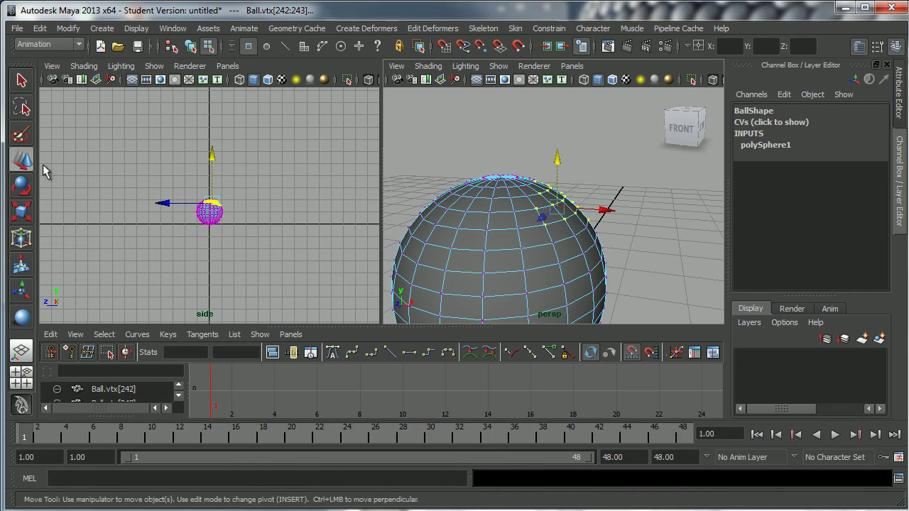
pyautogui.moveTo(557, 158); pyautogui.dragTo(655, 175)
pyautogui.keyDown('alt'); pyautogui.moveTo(615, 213); pyautogui.dragTo(559, 232); pyautogui.keyUp('alt')
pyautogui.keyDown('alt'); pyautogui.moveTo(559, 233); pyautogui.dragTo(583, 213, button='middle'); pyautogui.keyUp('alt')
pyautogui.keyDown('alt'); pyautogui.moveTo(583, 214); pyautogui.dragTo(544, 215); pyautogui.keyUp('alt')
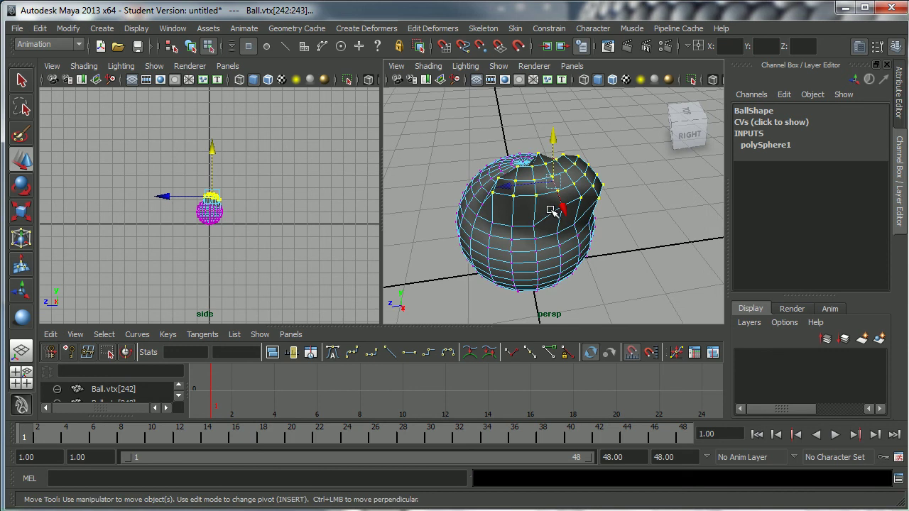
pyautogui.hotkey('ctrl', 'z')
pyautogui.hotkey('ctrl', 'z')
pyautogui.hotkey('ctrl', 'z')
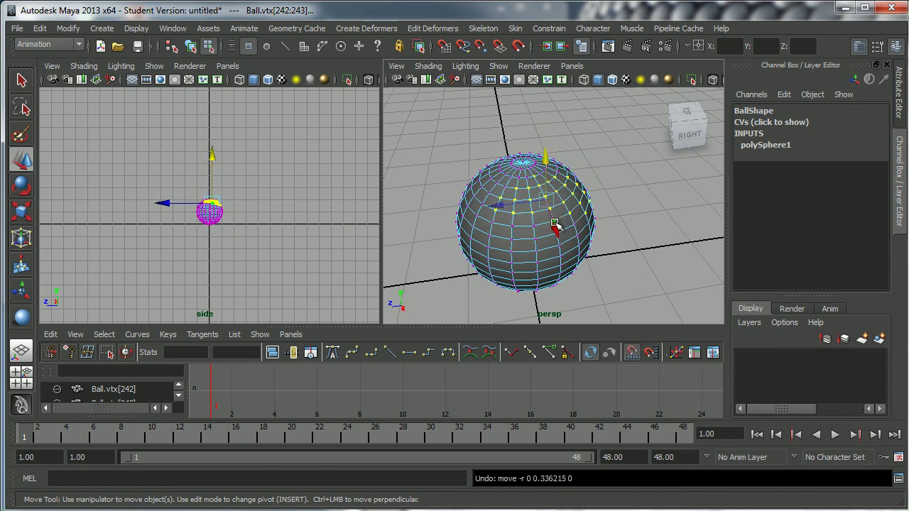
# Select all vertices in the upper part of the ball in the side view.
pyautogui.keyDown('alt'); pyautogui.moveTo(554, 213); pyautogui.dragTo(498, 146); pyautogui.keyUp('alt')
pyautogui.keyDown('alt'); pyautogui.moveTo(198, 227); pyautogui.dragTo(200, 229, button='middle'); pyautogui.keyUp('alt')
pyautogui.keyDown('alt'); pyautogui.moveTo(200, 229); pyautogui.dragTo(377, 240, button='right'); pyautogui.keyUp('alt')
pyautogui.moveTo(267, 235)
pyautogui.keyDown('alt'); pyautogui.mouseDown(button='middle')
pyautogui.moveTo(262, 213)
pyautogui.moveTo(259, 221)
pyautogui.mouseUp(button='middle'); pyautogui.keyUp('alt')
pyautogui.keyDown('alt'); pyautogui.moveTo(259, 221); pyautogui.dragTo(310, 231, button='right'); pyautogui.keyUp('alt')
pyautogui.keyDown('alt'); pyautogui.moveTo(291, 225); pyautogui.dragTo(311, 234, button='middle'); pyautogui.keyUp('alt')
pyautogui.moveTo(131, 169); pyautogui.dragTo(291, 217)
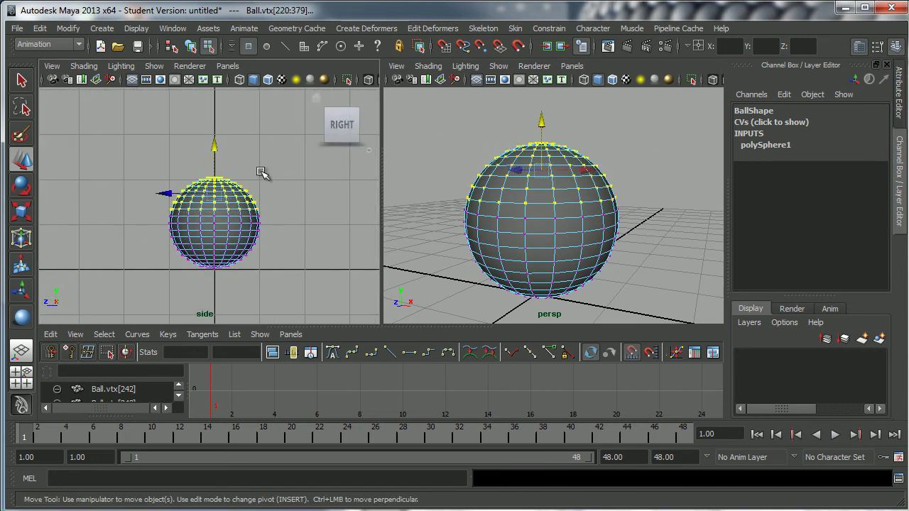
# Move the selected upper vertices upward to stretch the ball into a tall capsule.
pyautogui.moveTo(214, 147); pyautogui.dragTo(202, 88)
pyautogui.keyDown('alt'); pyautogui.moveTo(244, 194); pyautogui.dragTo(255, 235, button='middle'); pyautogui.keyUp('alt')
pyautogui.keyDown('alt'); pyautogui.moveTo(255, 234); pyautogui.dragTo(205, 234, button='right'); pyautogui.keyUp('alt')
pyautogui.moveTo(218, 152); pyautogui.dragTo(217, 106)
pyautogui.keyDown('alt'); pyautogui.moveTo(548, 200); pyautogui.dragTo(481, 225, button='right'); pyautogui.keyUp('alt')
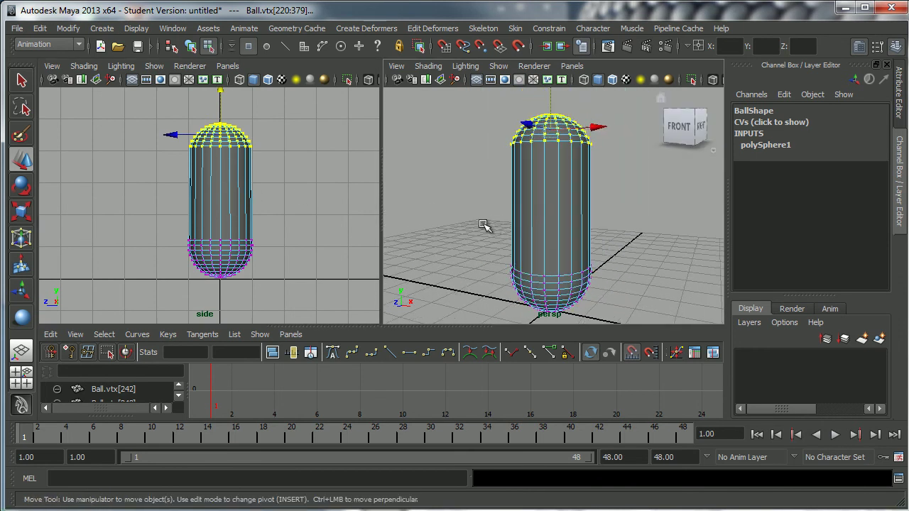
# Deselect the vertices, render the capsule shape in the perspective view, and close the Render View.
pyautogui.click(481, 225)
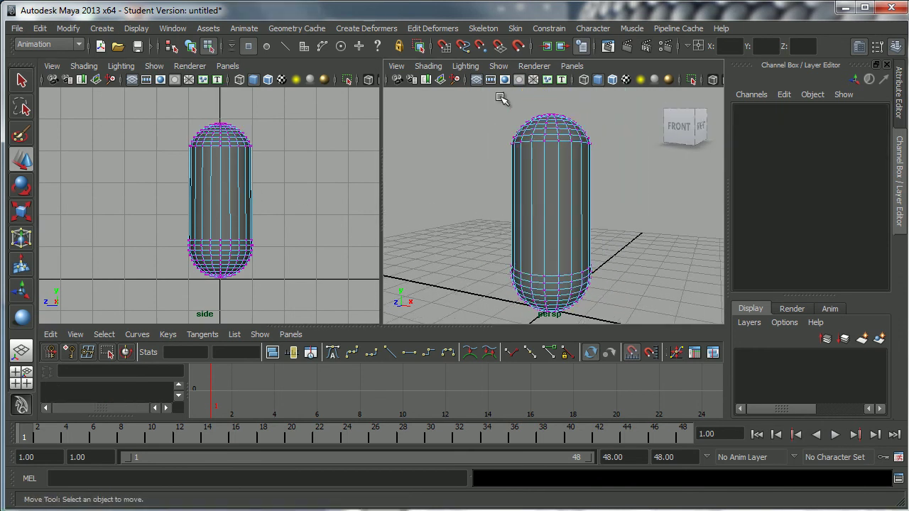
pyautogui.click(628, 47)
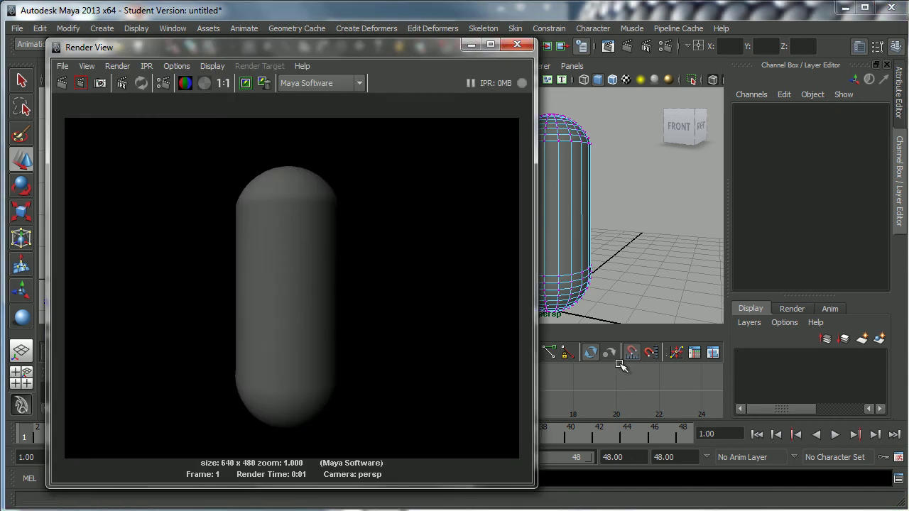
pyautogui.click(517, 44)
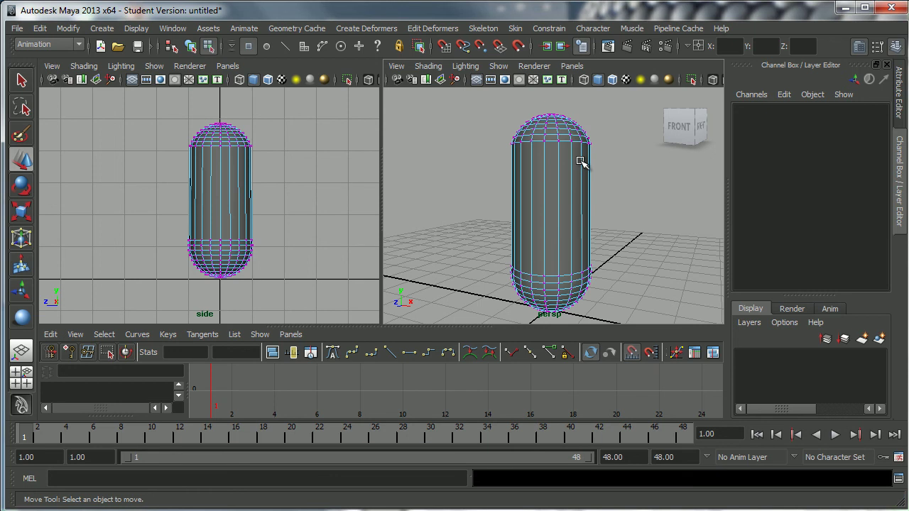
# Undo the vertex stretch on the ball.
pyautogui.hotkey('ctrl', 'z')
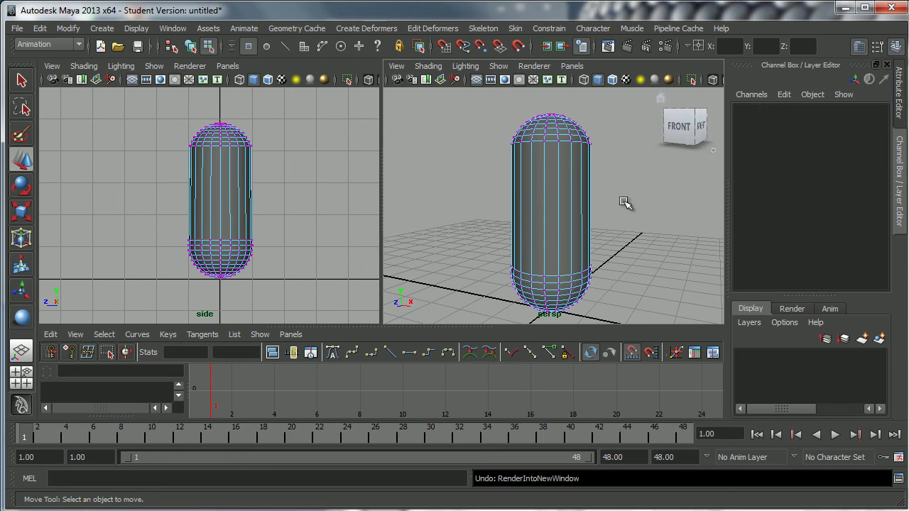
pyautogui.hotkey('ctrl', 'z')
pyautogui.hotkey('ctrl', 'z')
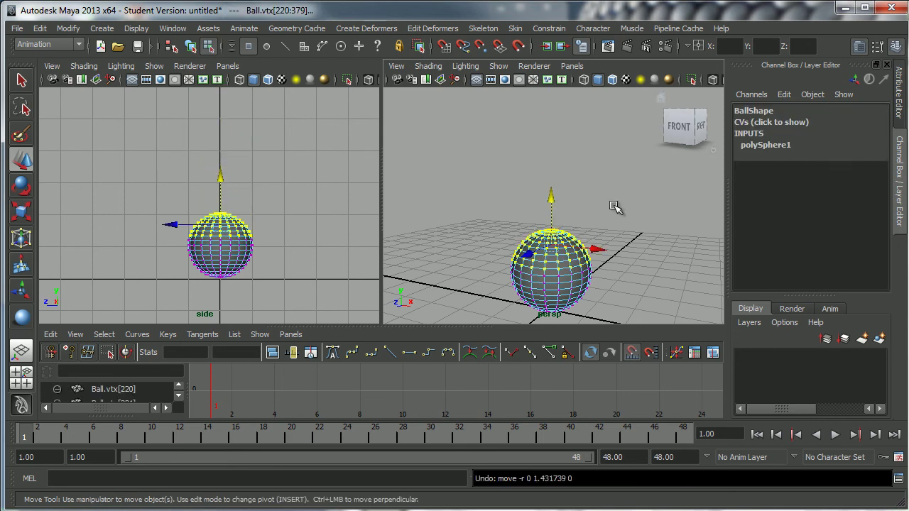
# Switch to object selection mode, try raising the whole ball along Y, and undo the move.
pyautogui.scroll(4, 613, 207)
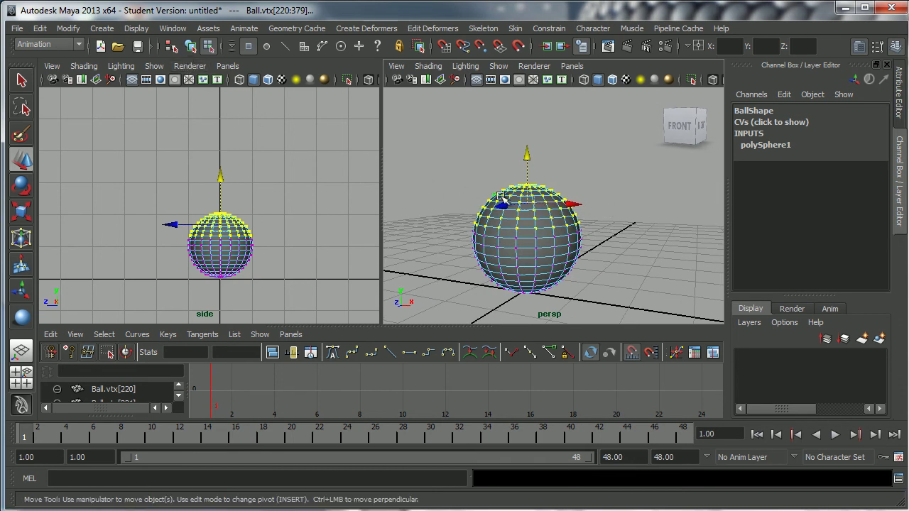
pyautogui.click(191, 45)
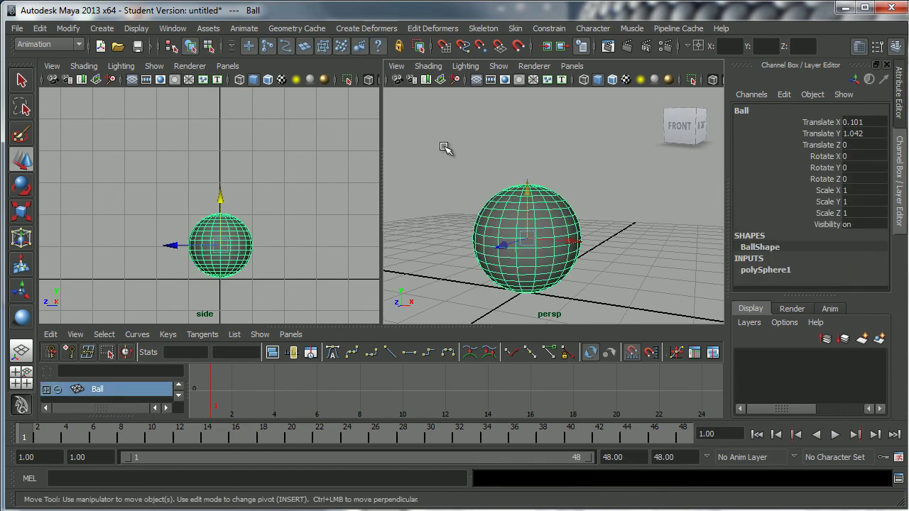
pyautogui.scroll(2, 479, 197)
pyautogui.moveTo(529, 181); pyautogui.dragTo(529, 166)
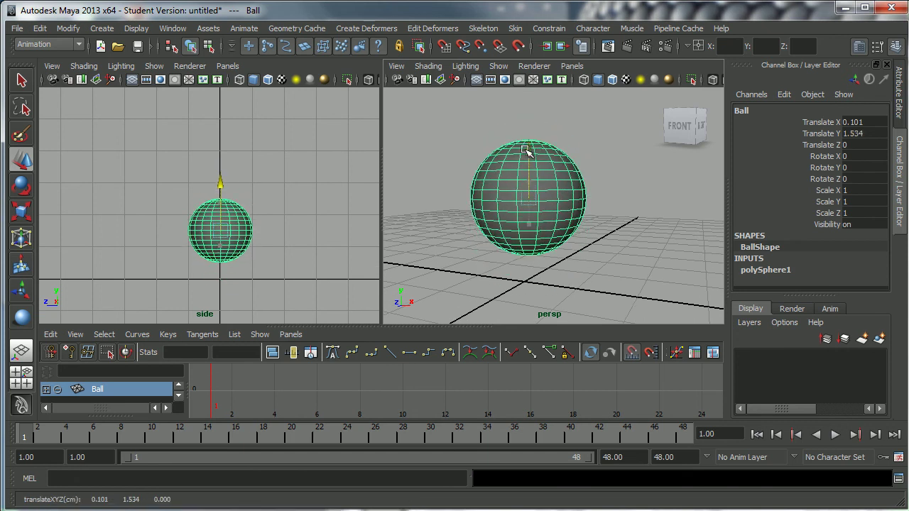
pyautogui.hotkey('ctrl', 'z')
# In component selection mode, select the ball's upper vertices, try shifting them sideways along X, and undo the move.
pyautogui.click(208, 46)
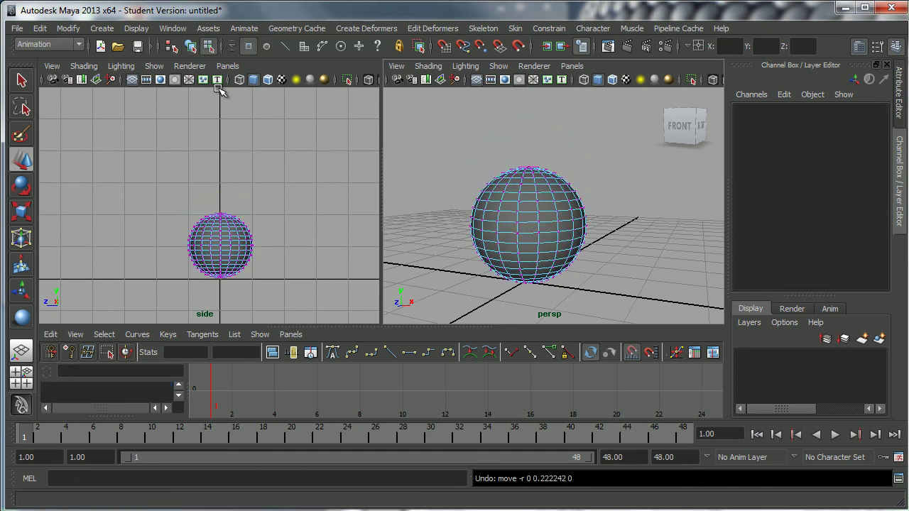
pyautogui.scroll(5, 552, 211)
pyautogui.moveTo(434, 115); pyautogui.dragTo(593, 183)
pyautogui.moveTo(558, 145); pyautogui.dragTo(614, 150)
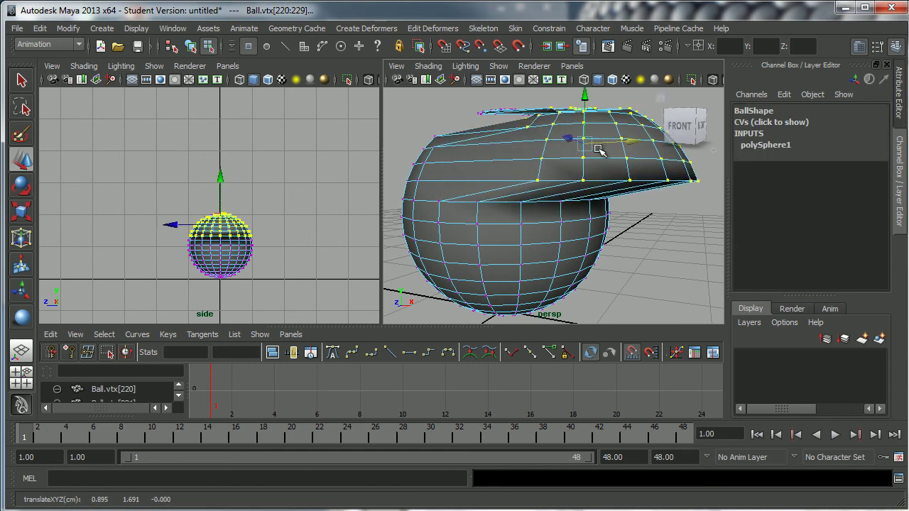
pyautogui.keyDown('alt'); pyautogui.moveTo(582, 190); pyautogui.dragTo(527, 207); pyautogui.keyUp('alt')
pyautogui.scroll(-3, 548, 204)
pyautogui.hotkey('ctrl', 'z')
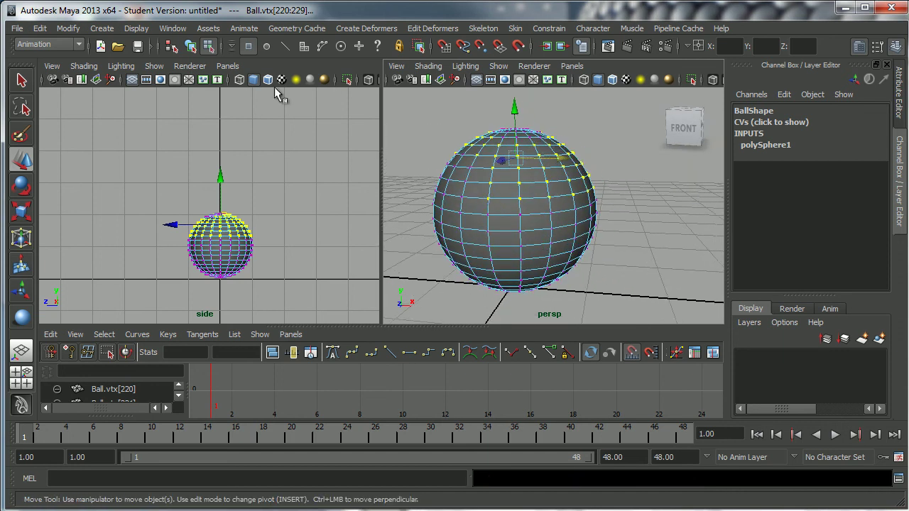
# Switch between object and component selection modes for comparison, ending in object mode with the ball selected.
pyautogui.click(190, 46)
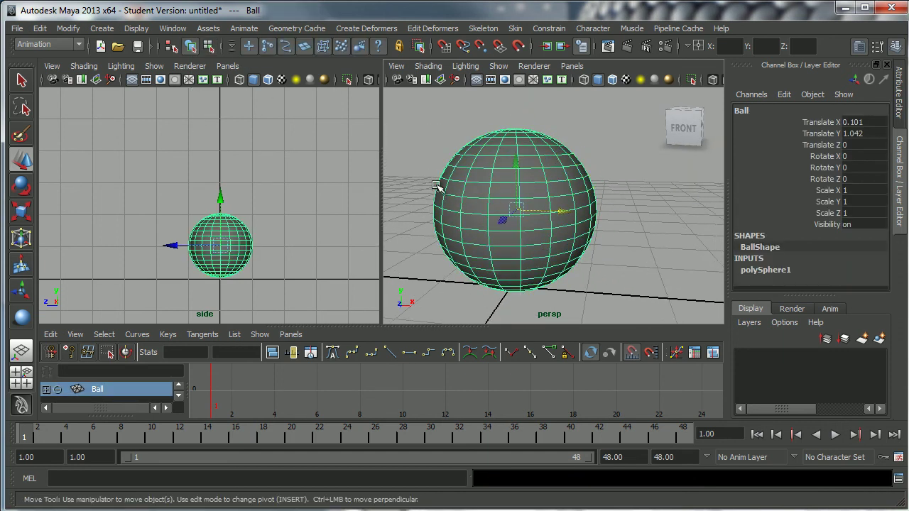
pyautogui.click(209, 47)
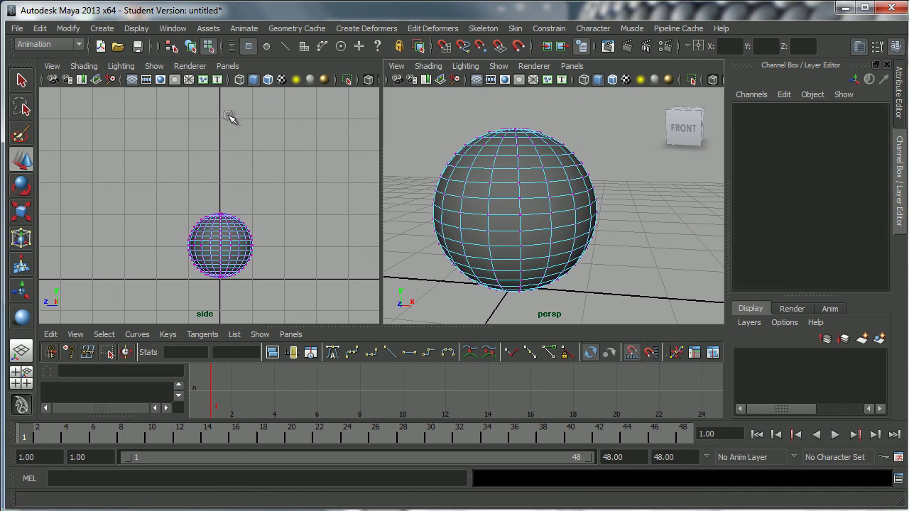
pyautogui.click(190, 45)
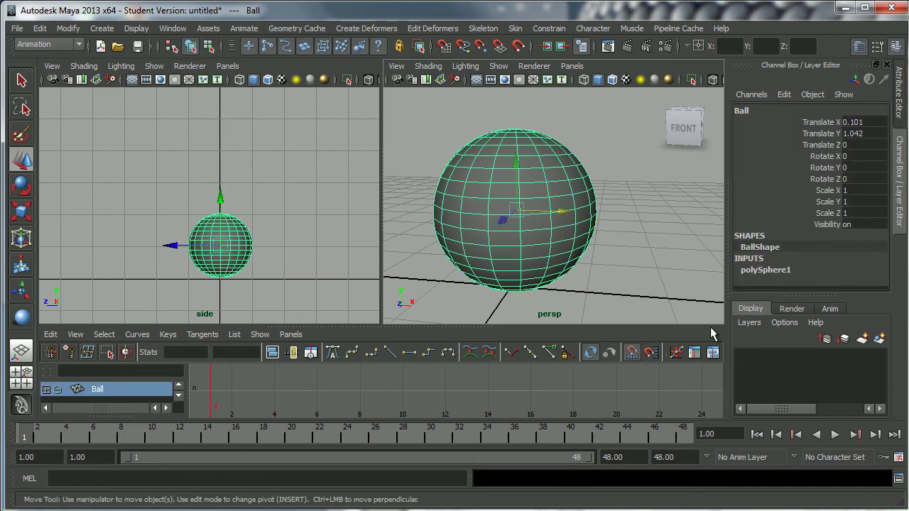
# Make the Graph Editor pane slightly taller and tear off the Heads Up Display options as a floating window beside the tools.
pyautogui.moveTo(381, 326); pyautogui.dragTo(381, 309)
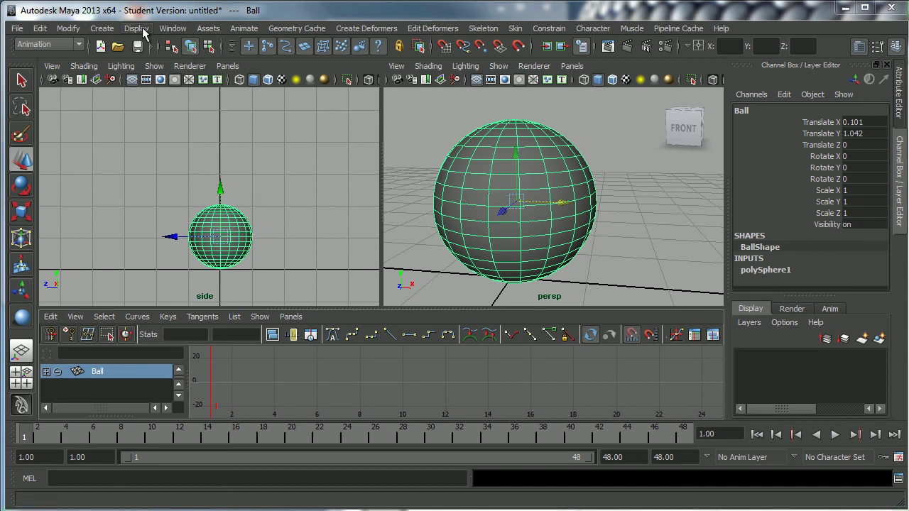
pyautogui.click(140, 29)
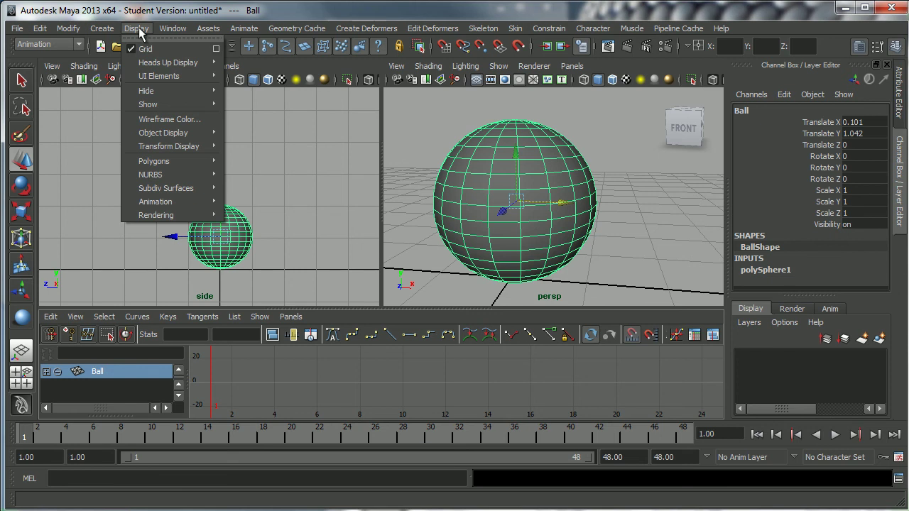
pyautogui.moveTo(151, 79)
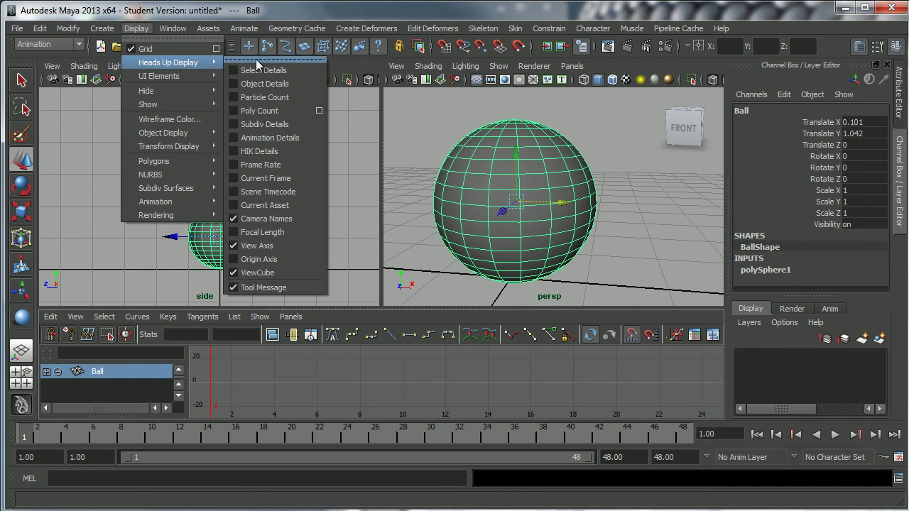
pyautogui.click(258, 58)
pyautogui.moveTo(267, 47); pyautogui.dragTo(110, 65)
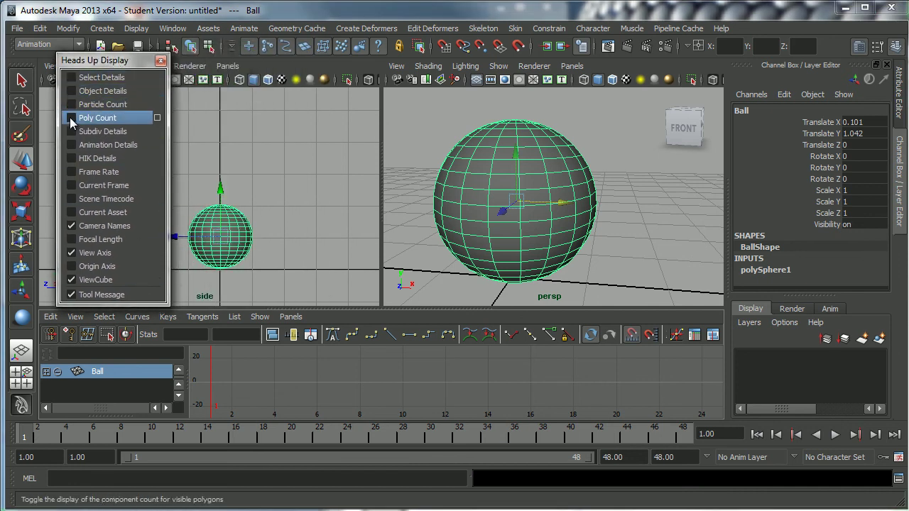
# Turn on the Current Frame readout in the Heads Up Display and scrub the timeline from frame 1 to frame 48.
pyautogui.click(74, 187)
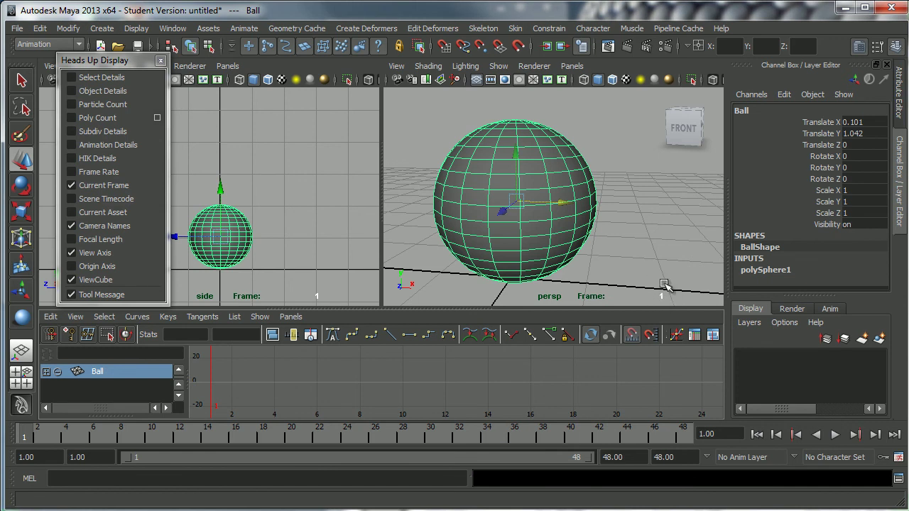
pyautogui.moveTo(26, 434); pyautogui.dragTo(683, 437)
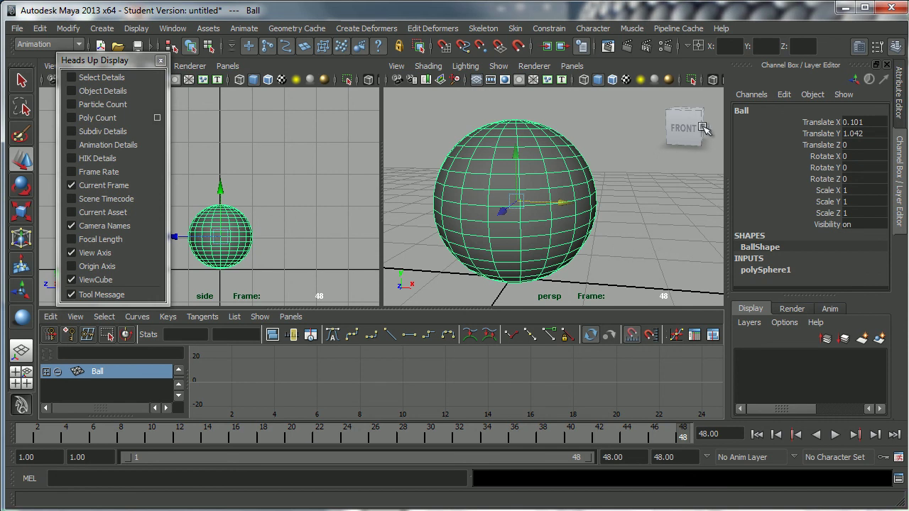
# Try toggling the ViewCube and Frame Rate display options, returning the ViewCube to on and Frame Rate to off.
pyautogui.click(71, 284)
pyautogui.click(69, 284)
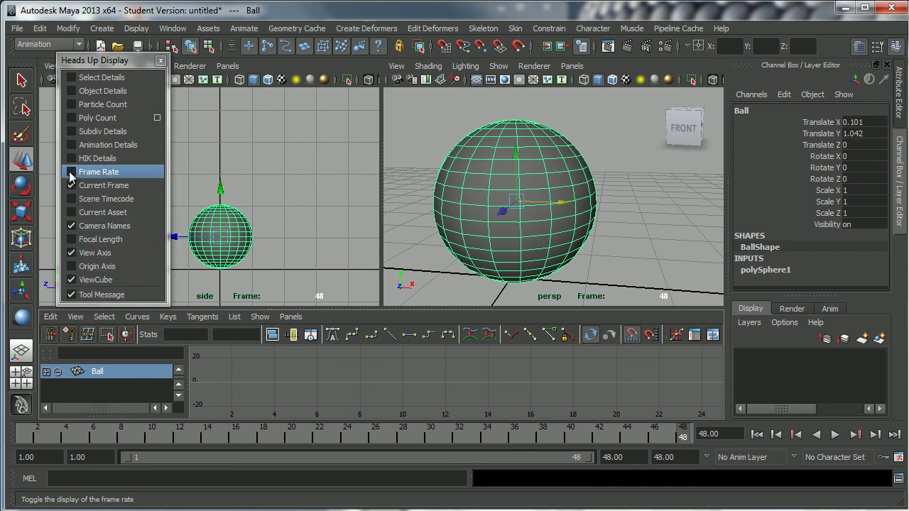
pyautogui.click(71, 175)
pyautogui.click(71, 175)
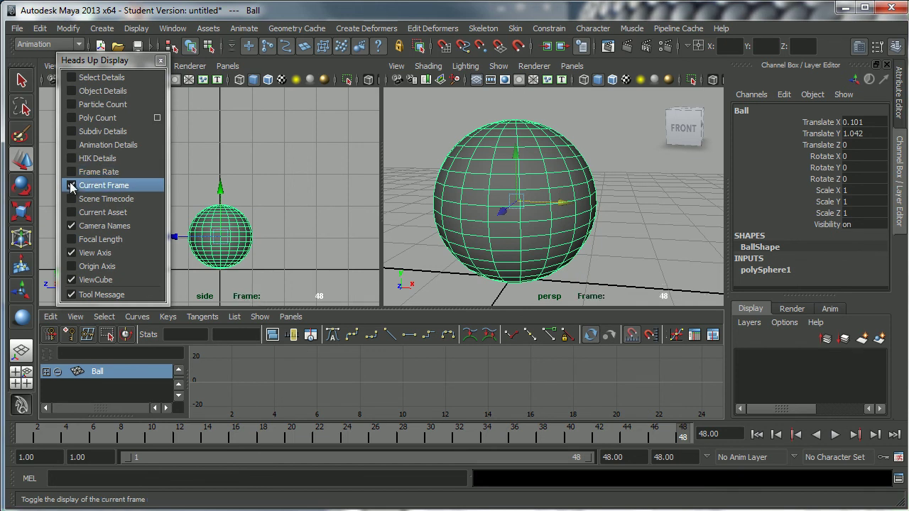
# Preview the Poly Count readout, hide it again, and close the floating Heads Up Display options window.
pyautogui.click(71, 118)
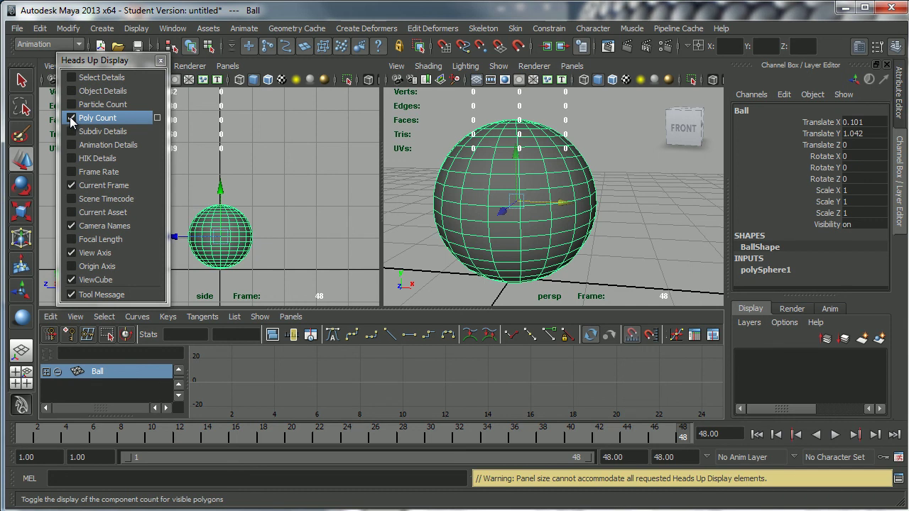
pyautogui.click(70, 116)
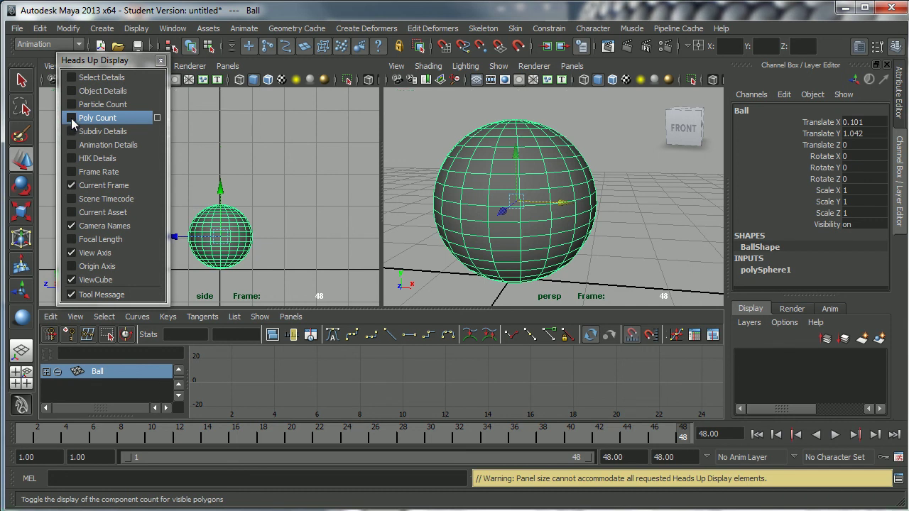
pyautogui.click(161, 62)
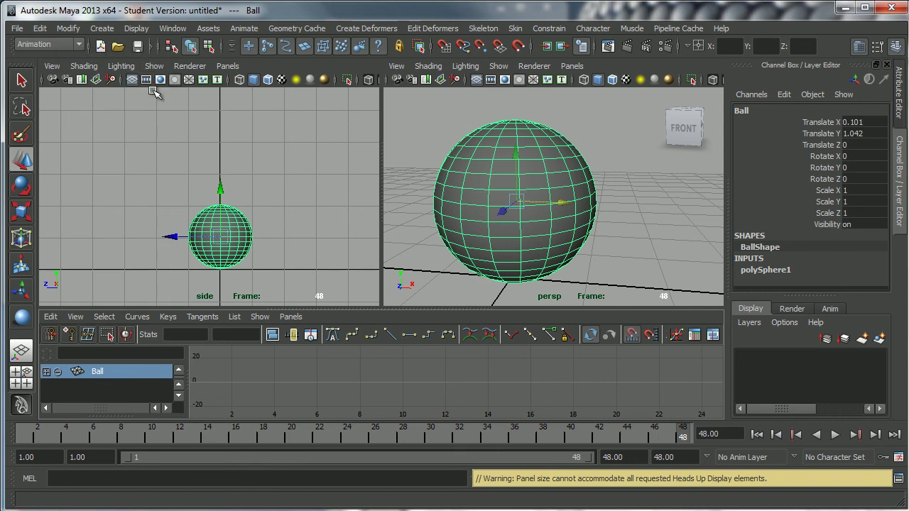